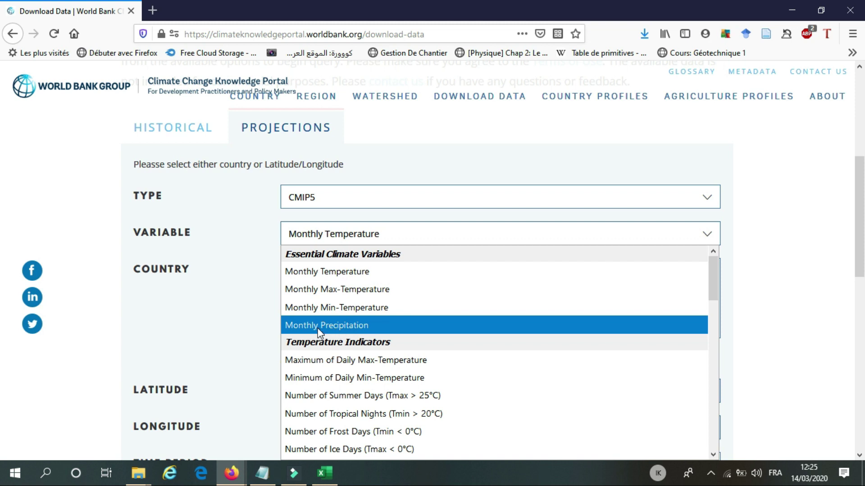
- Set the variable of the CMIP5 projections query to Monthly Precipitation
{"action": "left_click", "coordinate": [320, 326]}
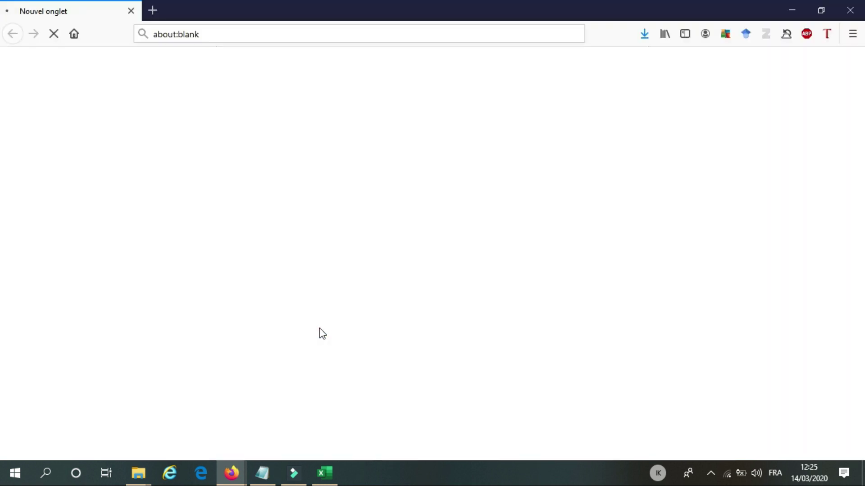
{"action": "scroll", "coordinate": [251, 270], "scroll_direction": "down", "scroll_amount": 3}
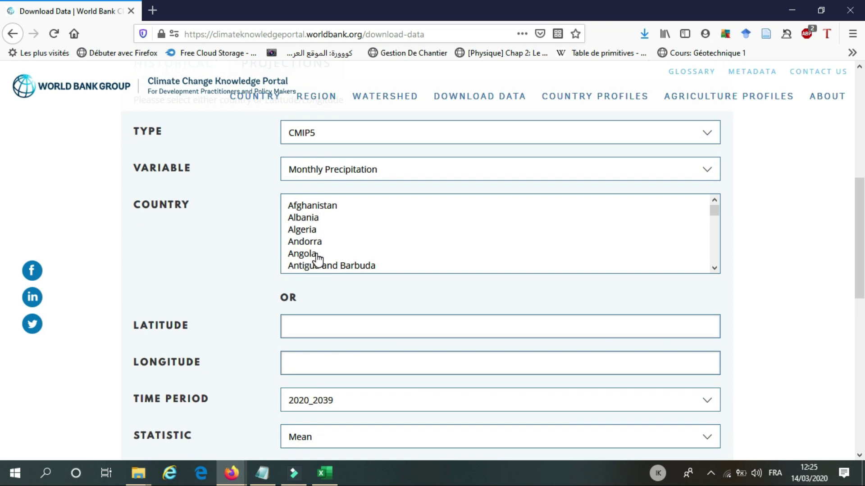
{"action": "scroll", "coordinate": [317, 259], "scroll_direction": "down", "scroll_amount": 4}
{"action": "scroll", "coordinate": [318, 259], "scroll_direction": "up", "scroll_amount": 2}
{"action": "scroll", "coordinate": [318, 259], "scroll_direction": "up", "scroll_amount": 2}
{"action": "scroll", "coordinate": [317, 259], "scroll_direction": "up", "scroll_amount": 2}
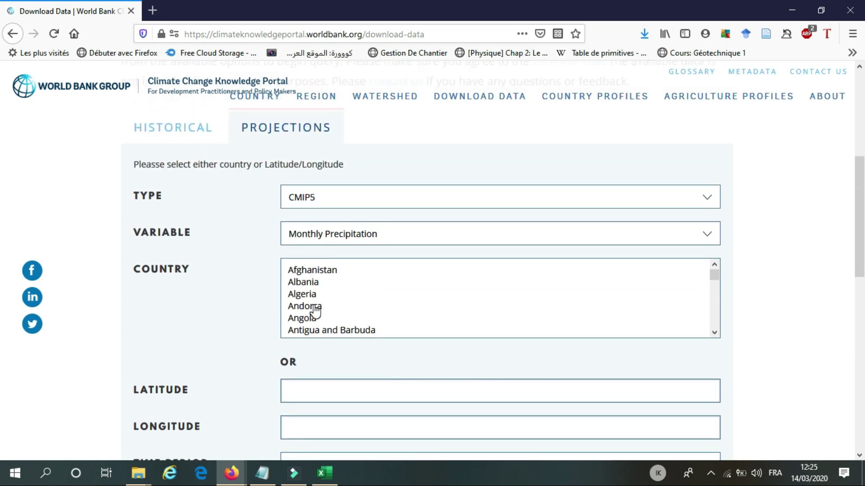
- Select India as the country for the projections query
{"action": "left_click", "coordinate": [305, 318]}
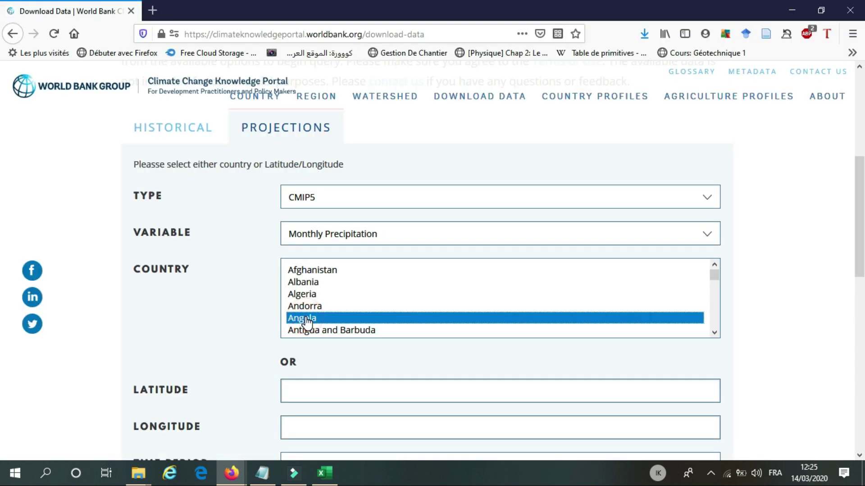
{"action": "key", "text": "i"}
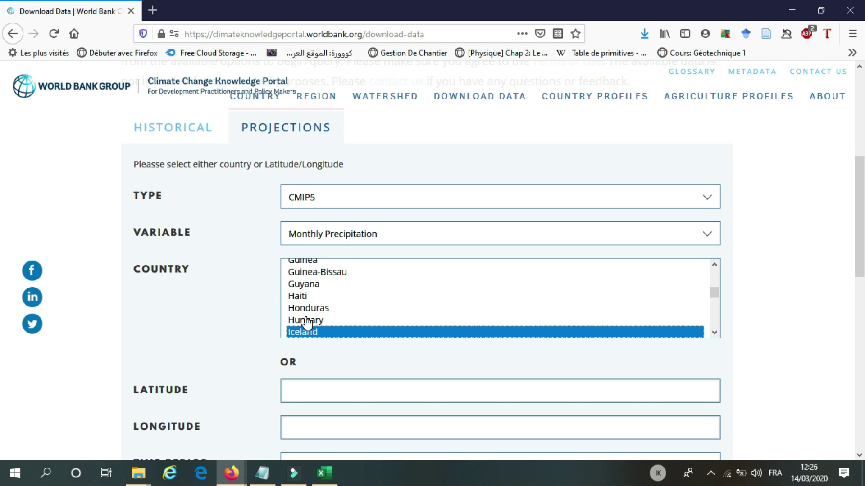
{"action": "key", "text": "i"}
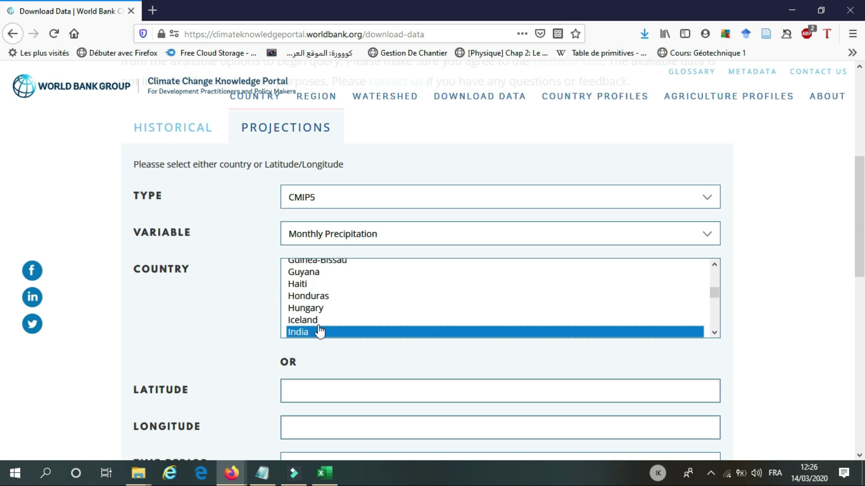
{"action": "left_click", "coordinate": [301, 333]}
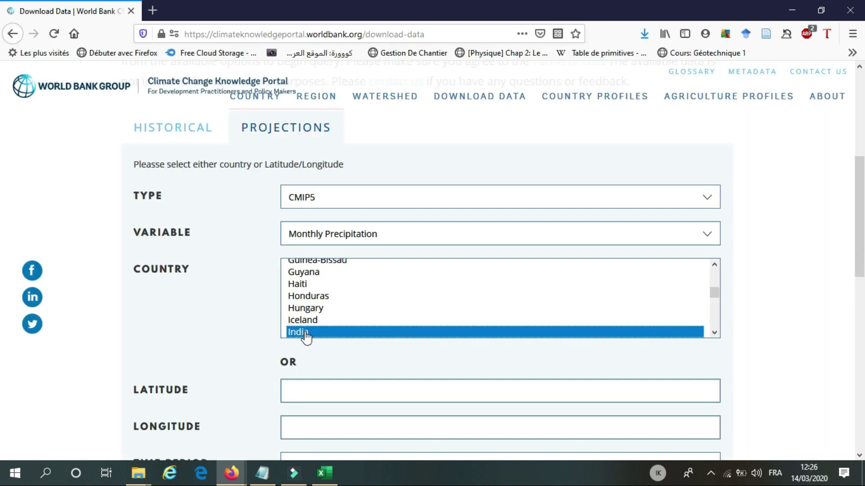
{"action": "scroll", "coordinate": [302, 334], "scroll_direction": "down", "scroll_amount": 6}
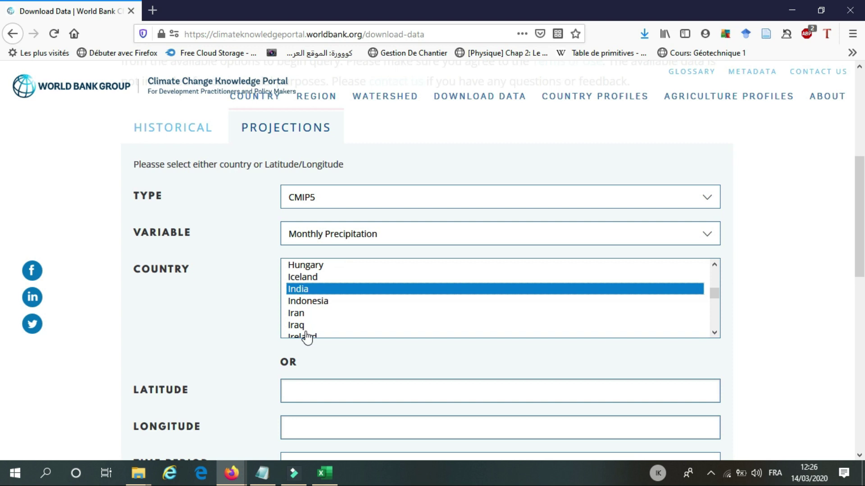
{"action": "scroll", "coordinate": [238, 326], "scroll_direction": "up", "scroll_amount": 4}
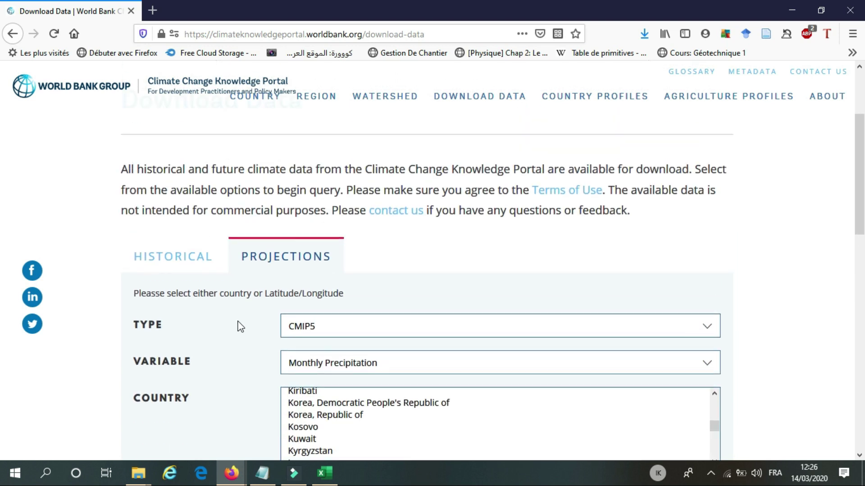
- Choose 2020_2039 as the time period and Mean as the statistic
{"action": "scroll", "coordinate": [245, 322], "scroll_direction": "down", "scroll_amount": 3}
{"action": "scroll", "coordinate": [246, 327], "scroll_direction": "down", "scroll_amount": 5}
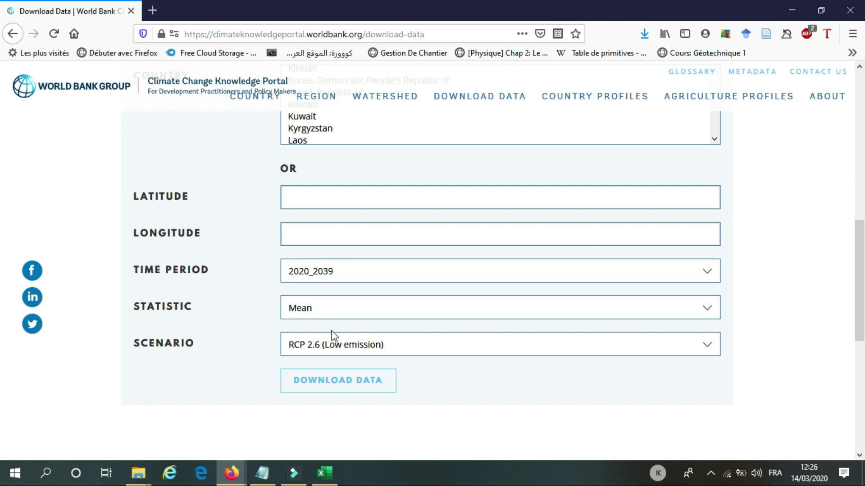
{"action": "left_click", "coordinate": [323, 276]}
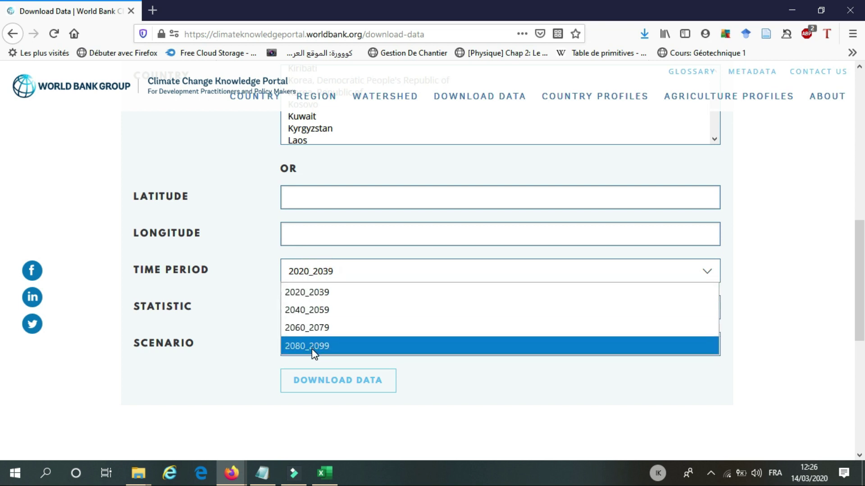
{"action": "left_click", "coordinate": [300, 297]}
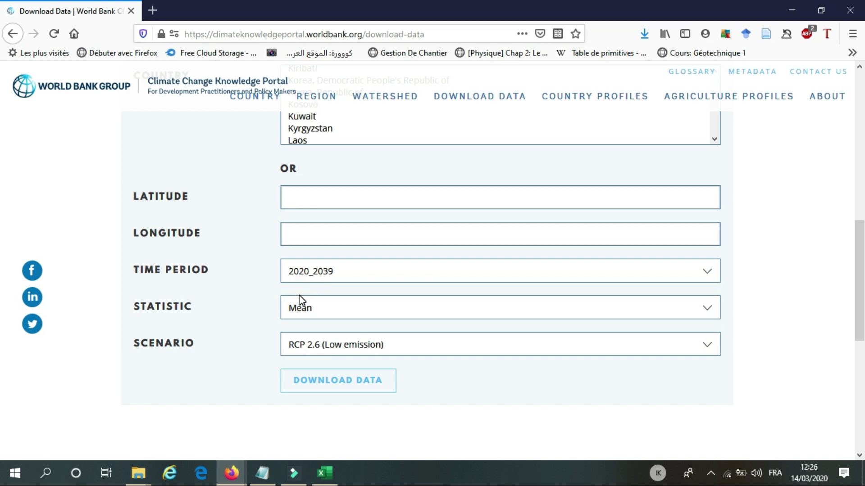
{"action": "left_click", "coordinate": [332, 314]}
{"action": "left_click", "coordinate": [330, 311]}
{"action": "left_click", "coordinate": [328, 314]}
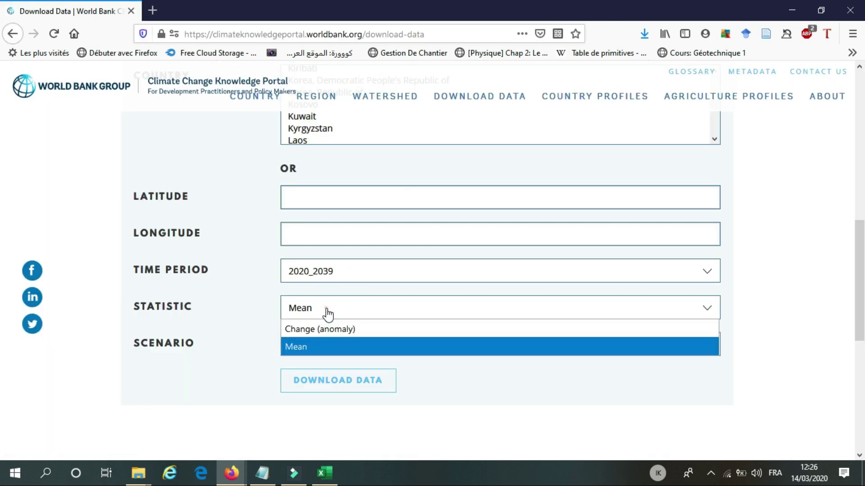
{"action": "left_click", "coordinate": [297, 351]}
- Choose the RCP 2.6 (Low emission) scenario, download the data and save the CSV file
{"action": "left_click", "coordinate": [340, 347]}
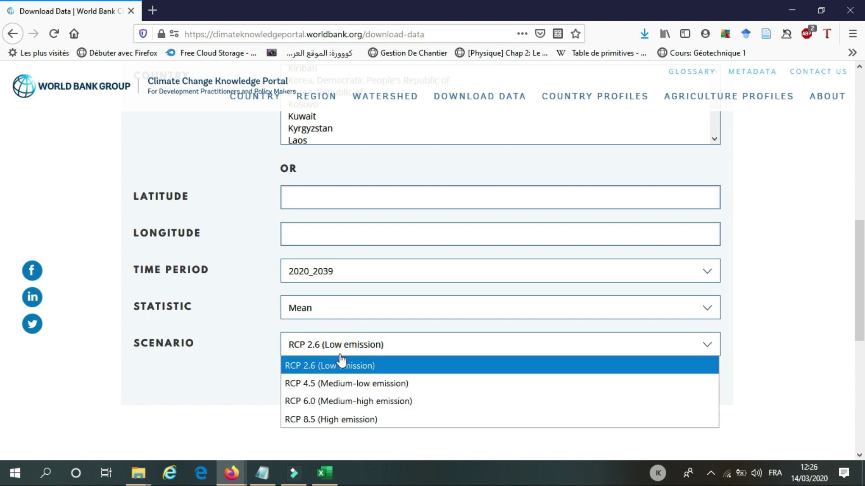
{"action": "left_click", "coordinate": [331, 366]}
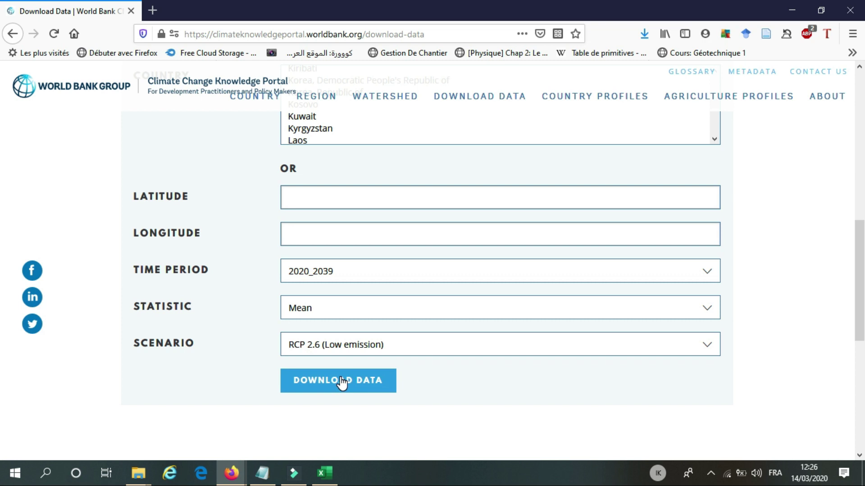
{"action": "left_click", "coordinate": [342, 383]}
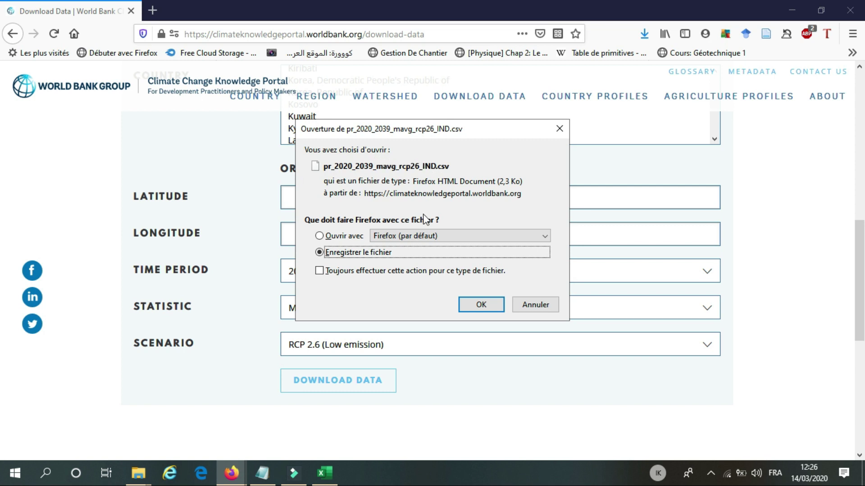
{"action": "left_click", "coordinate": [473, 303]}
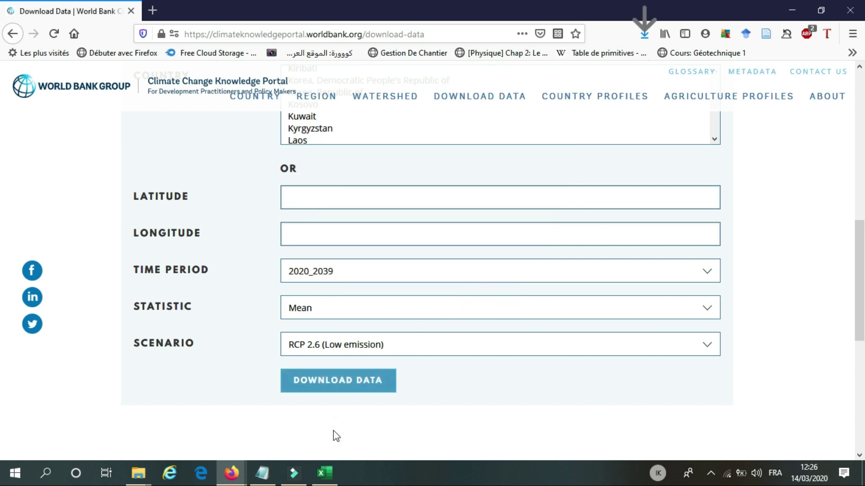
- Switch to Excel and, from Sheet1, load pr_2020_2039_mavg_rcp26_IND(1).csv with a new CSV query, then close the Workbook Queries pane
{"action": "left_click", "coordinate": [325, 473]}
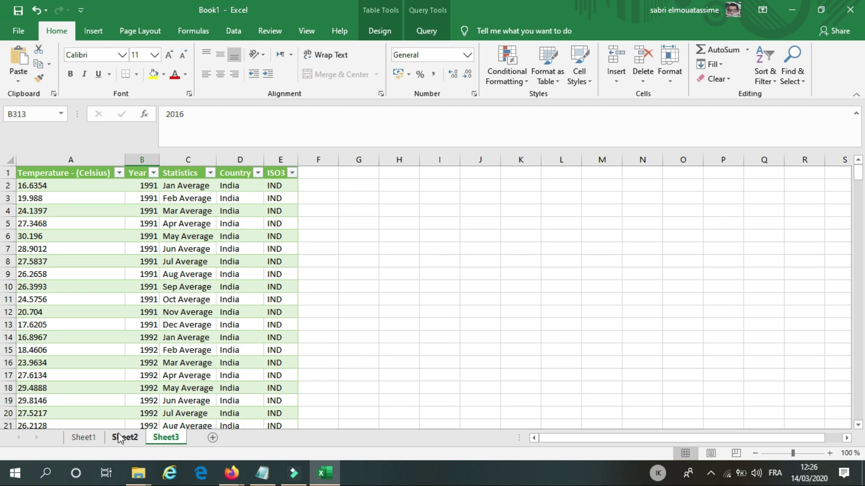
{"action": "left_click", "coordinate": [85, 438]}
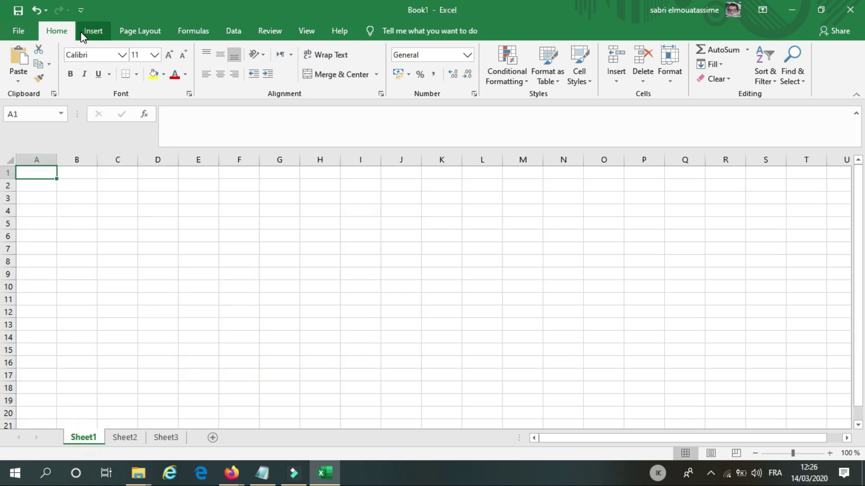
{"action": "left_click", "coordinate": [236, 26]}
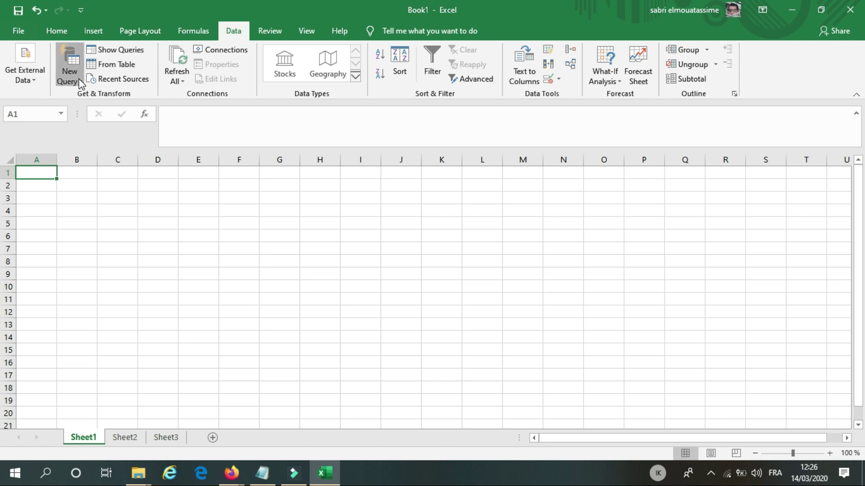
{"action": "left_click", "coordinate": [67, 75]}
{"action": "mouse_move", "coordinate": [118, 101]}
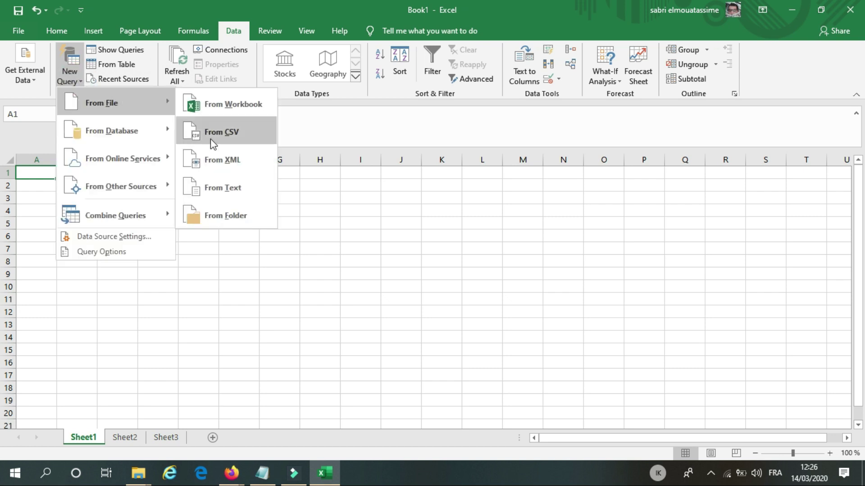
{"action": "left_click", "coordinate": [239, 137]}
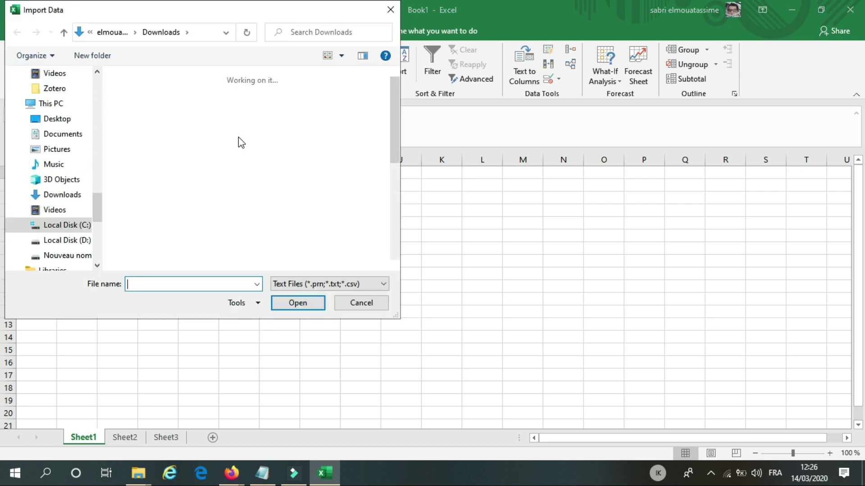
{"action": "left_click", "coordinate": [144, 117]}
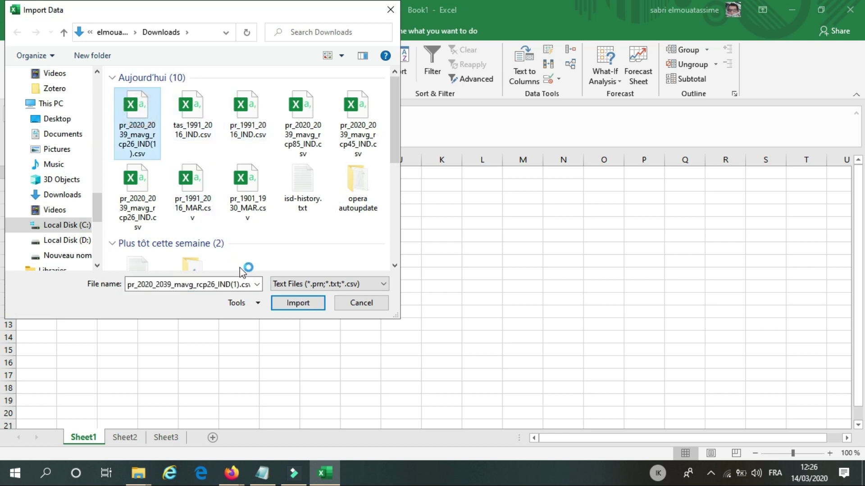
{"action": "left_click", "coordinate": [297, 303]}
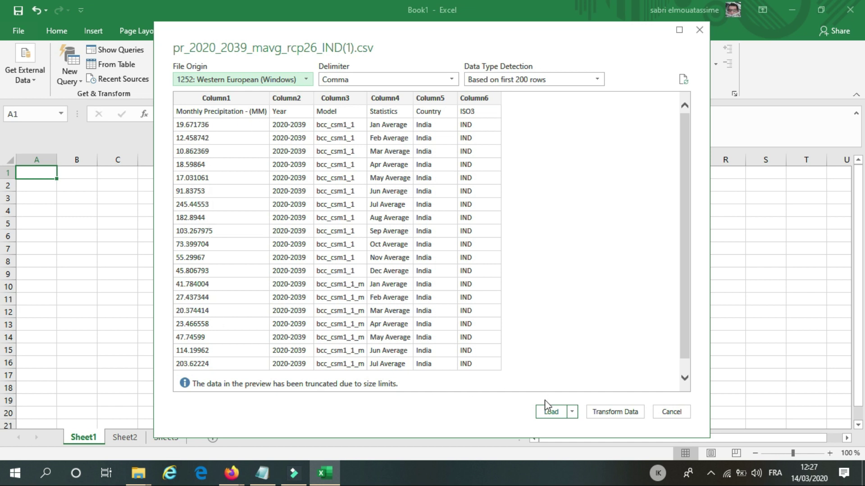
{"action": "left_click", "coordinate": [549, 412]}
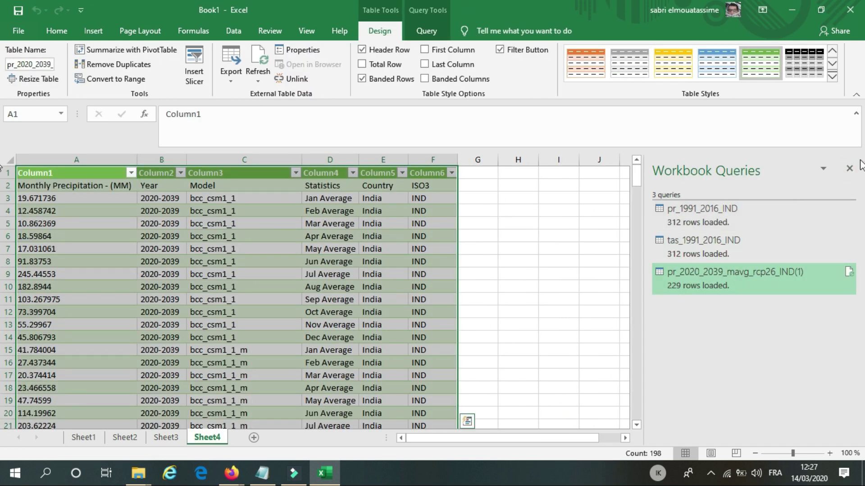
{"action": "left_click", "coordinate": [850, 169]}
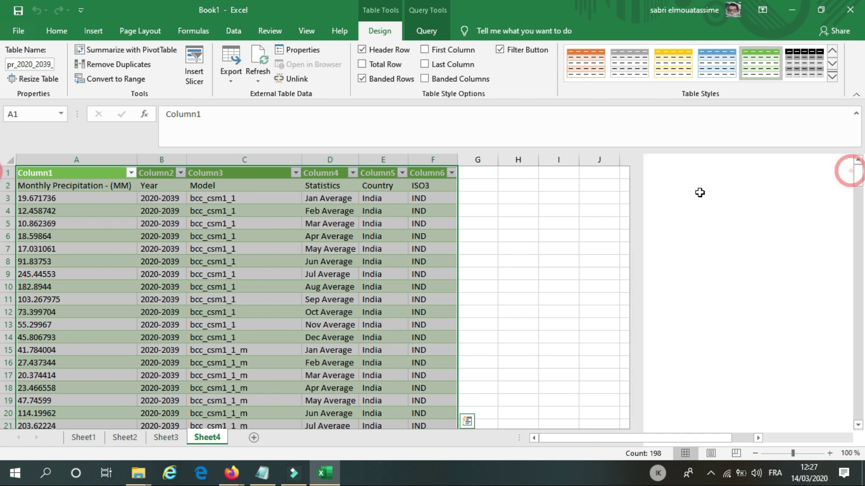
- Look over the imported precipitation table and review the climate models listed in the Column3 filter without changing the selection
{"action": "scroll", "coordinate": [59, 200], "scroll_direction": "down", "scroll_amount": 5}
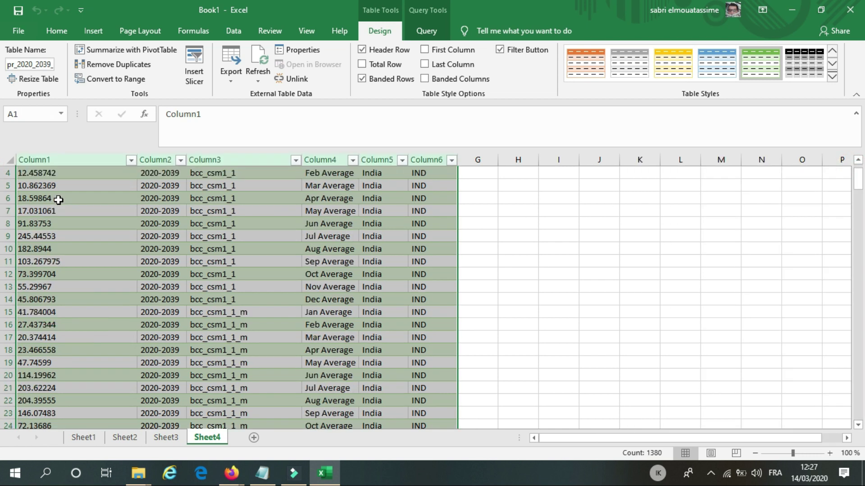
{"action": "scroll", "coordinate": [59, 199], "scroll_direction": "up", "scroll_amount": 5}
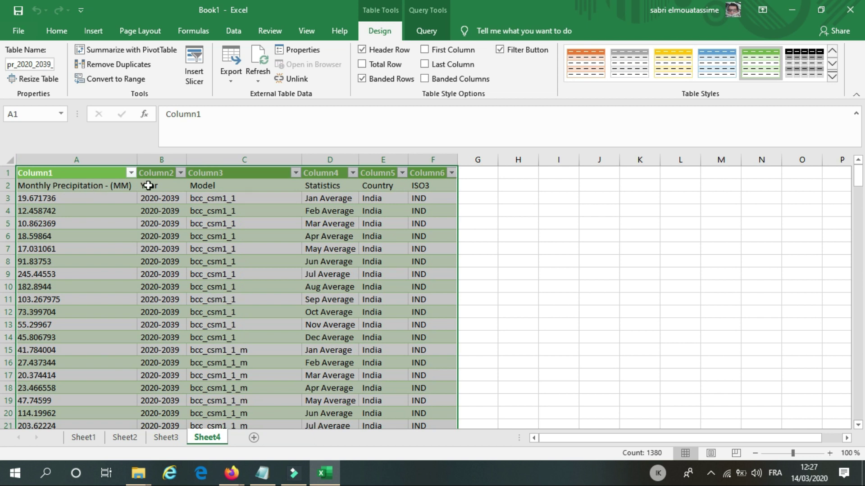
{"action": "left_click", "coordinate": [286, 194]}
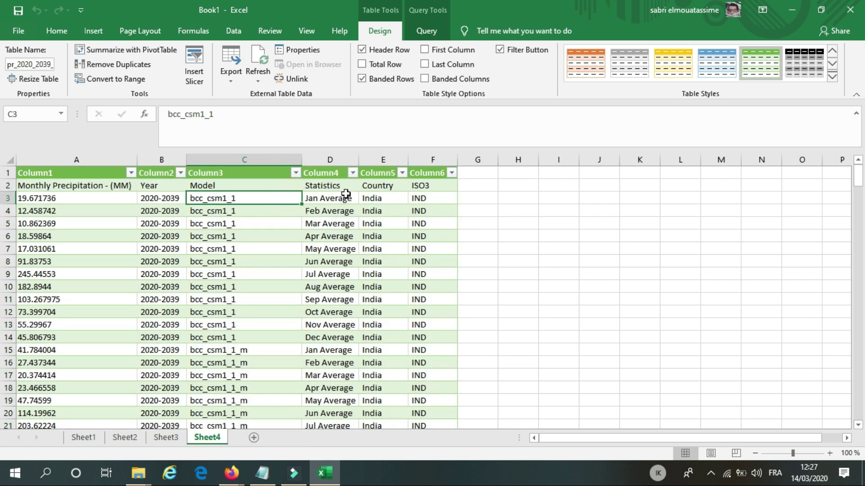
{"action": "left_click", "coordinate": [295, 173]}
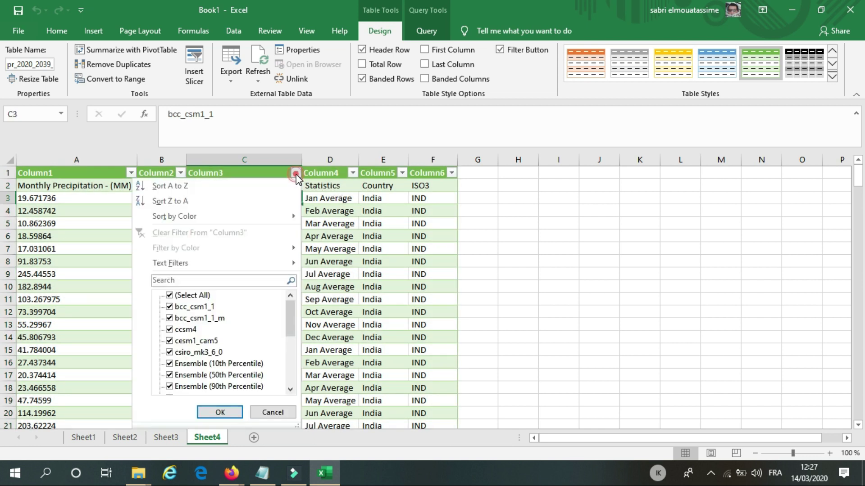
{"action": "scroll", "coordinate": [208, 321], "scroll_direction": "down", "scroll_amount": 1}
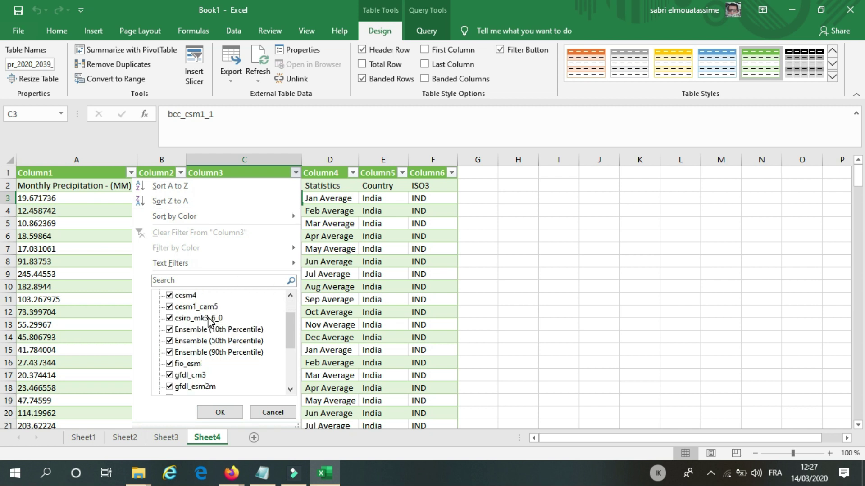
{"action": "scroll", "coordinate": [208, 320], "scroll_direction": "down", "scroll_amount": 3}
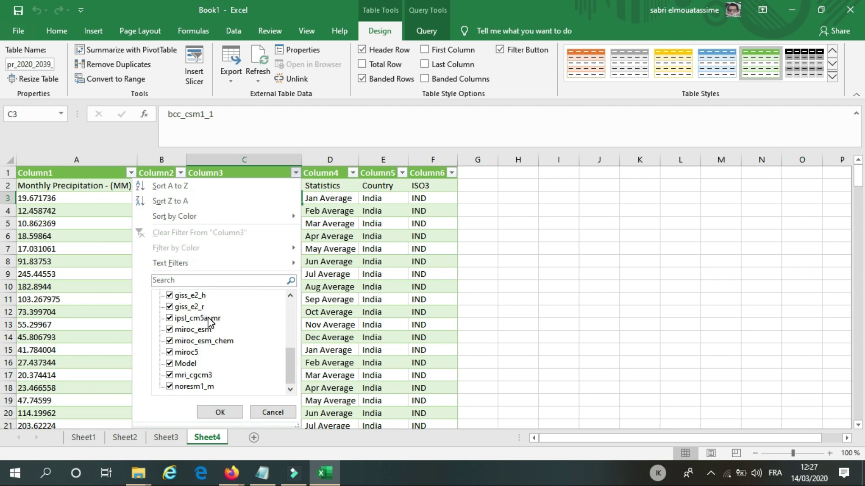
{"action": "scroll", "coordinate": [208, 322], "scroll_direction": "up", "scroll_amount": 5}
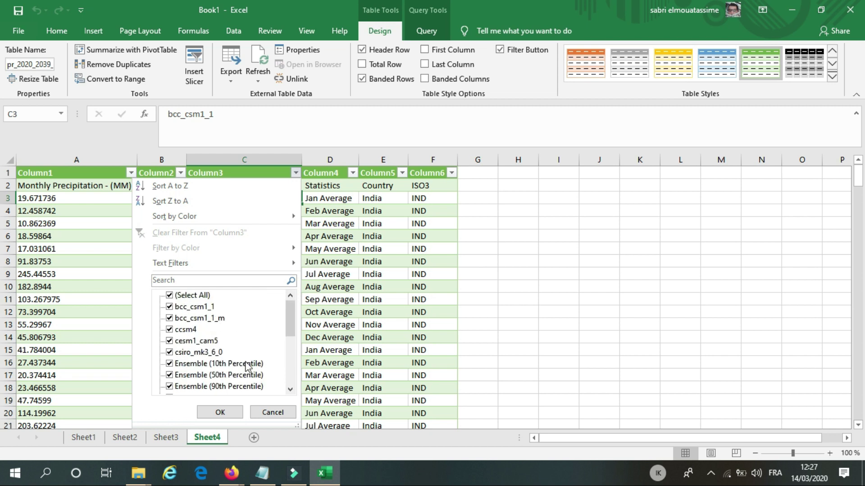
{"action": "left_click", "coordinate": [223, 412]}
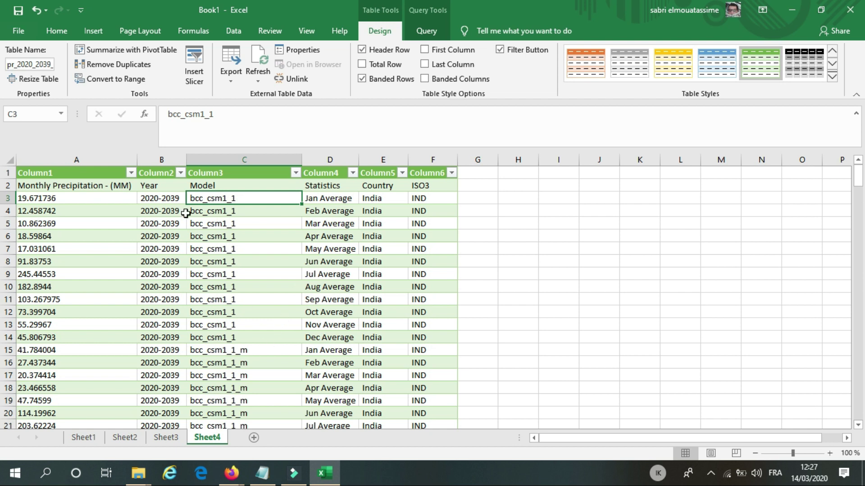
- Review the year values listed in the Column2 filter without changing the selection
{"action": "left_click", "coordinate": [180, 173]}
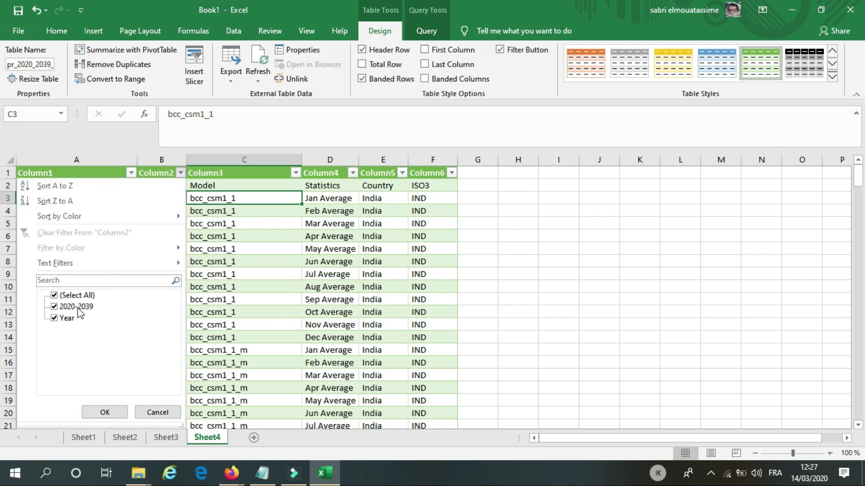
{"action": "left_click", "coordinate": [181, 155]}
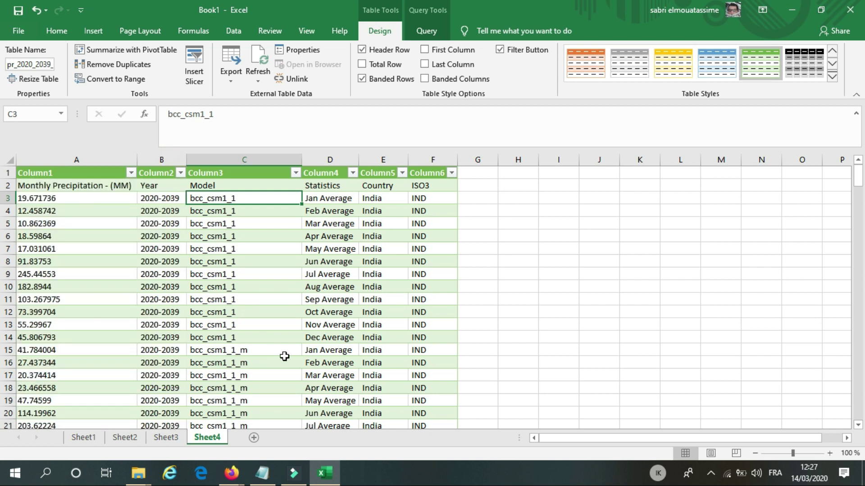
- Switch to the climate portal in Firefox, choose the RCP 8.5 (High emission) scenario, download the data and save the CSV file
{"action": "left_click", "coordinate": [232, 472]}
{"action": "left_click", "coordinate": [293, 415]}
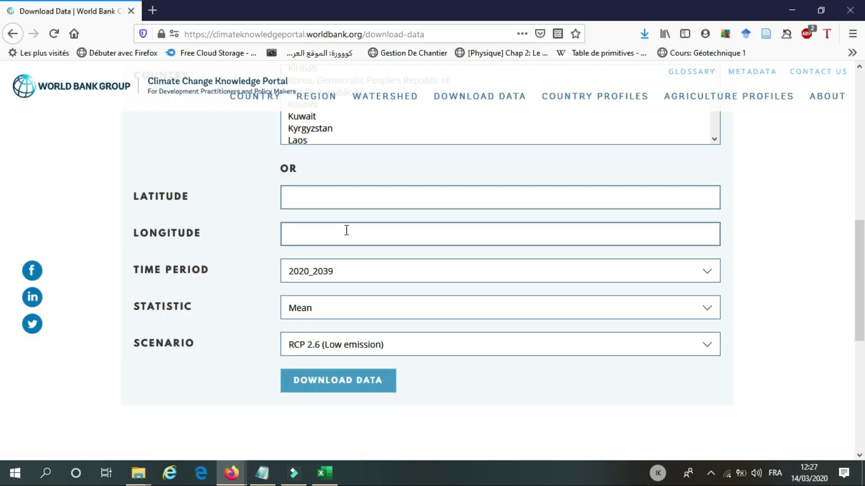
{"action": "left_click", "coordinate": [407, 349]}
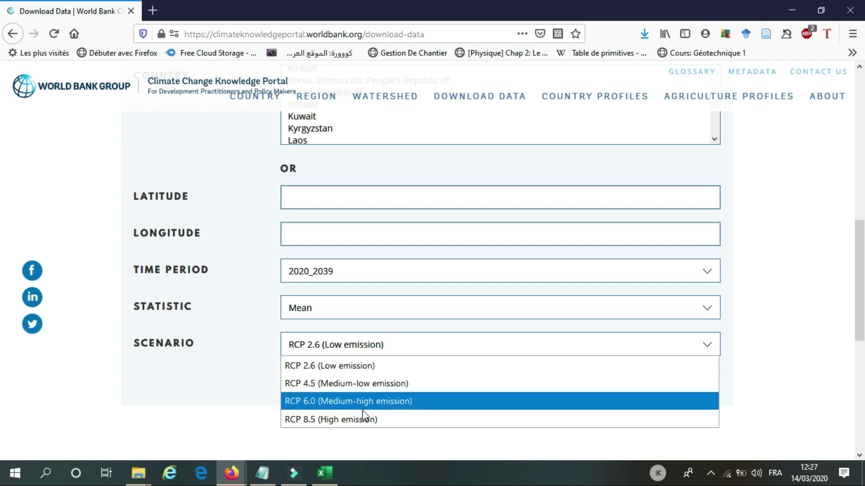
{"action": "left_click", "coordinate": [331, 420]}
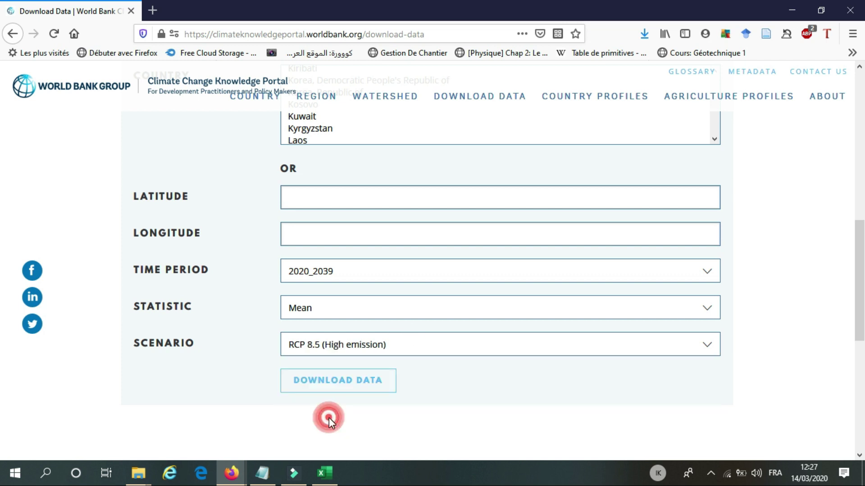
{"action": "left_click", "coordinate": [341, 386]}
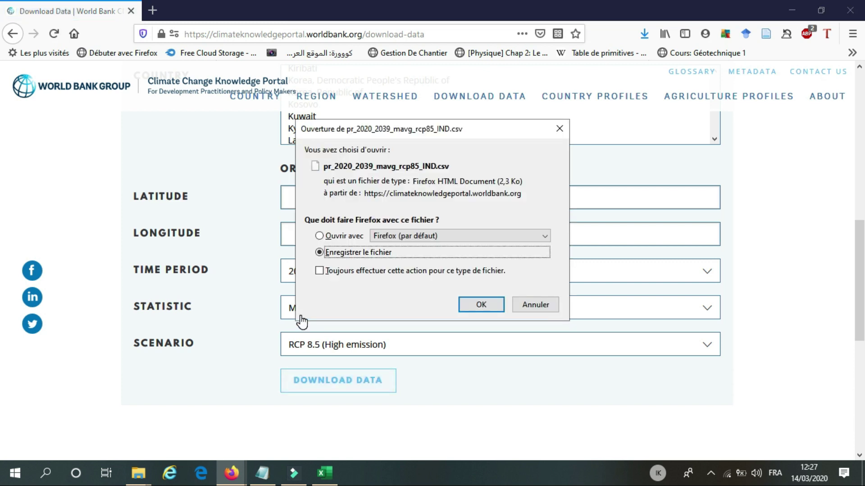
{"action": "left_click", "coordinate": [475, 304]}
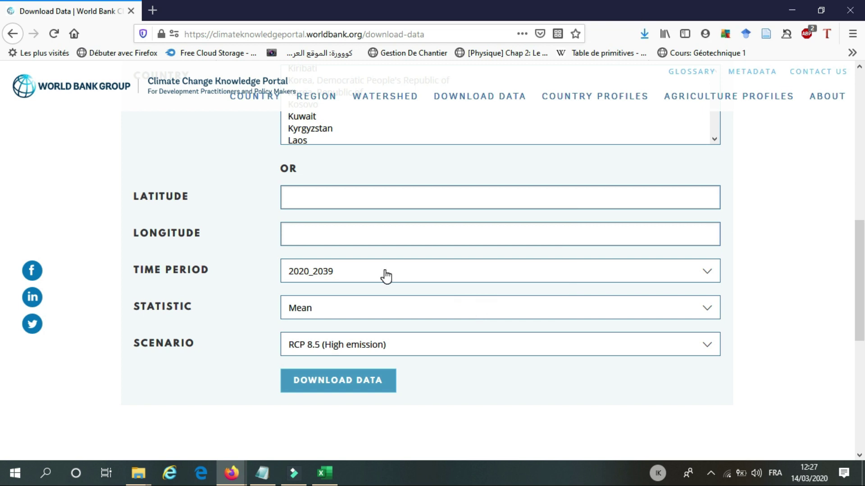
- Switch to Excel and, from Sheet1, load pr_2020_2039_mavg_rcp85_IND(1).csv with a new CSV query
{"action": "left_click", "coordinate": [325, 473]}
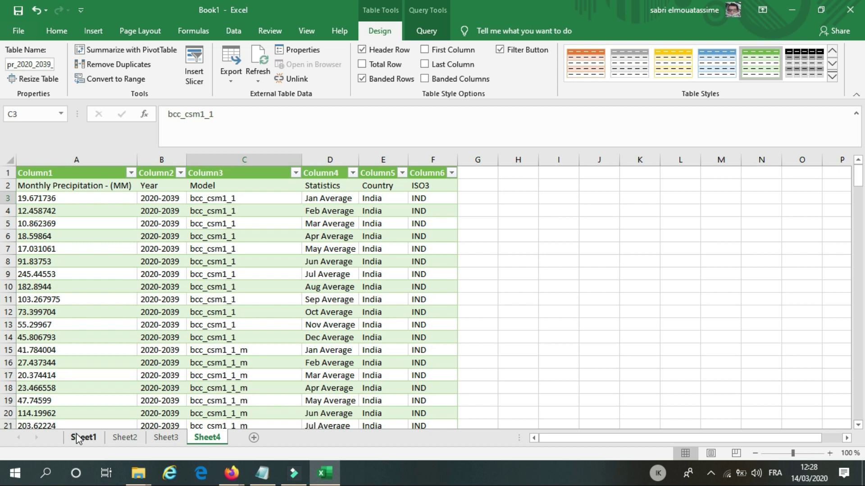
{"action": "left_click", "coordinate": [83, 437]}
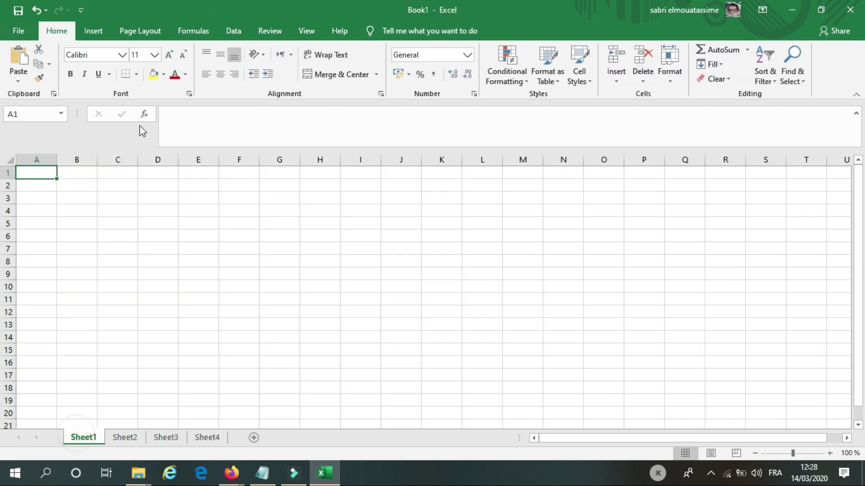
{"action": "left_click", "coordinate": [232, 31]}
{"action": "left_click", "coordinate": [80, 81]}
{"action": "mouse_move", "coordinate": [100, 103]}
{"action": "left_click", "coordinate": [223, 137]}
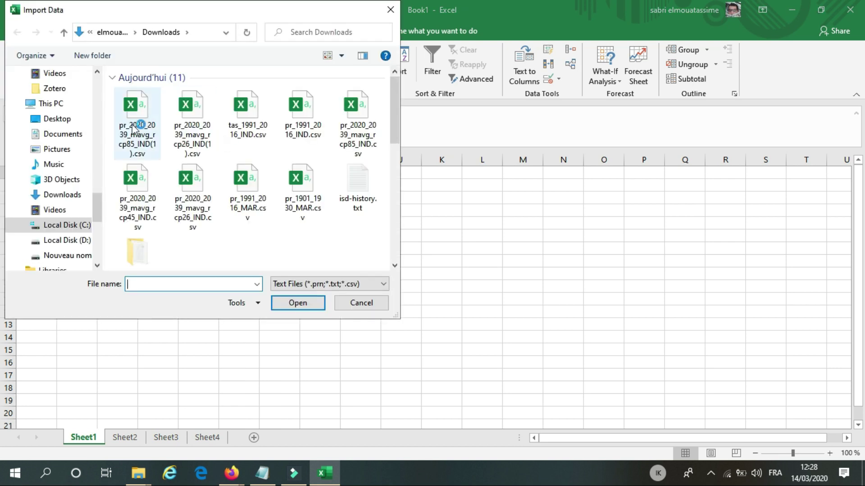
{"action": "left_click", "coordinate": [136, 128]}
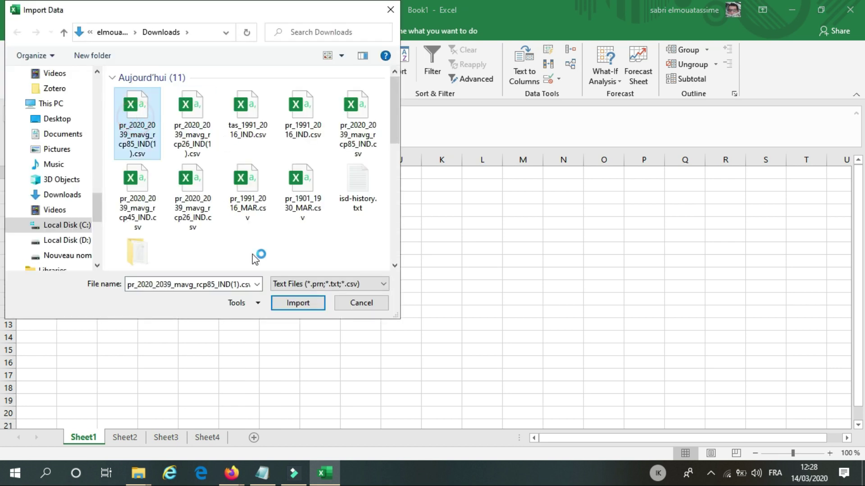
{"action": "left_click", "coordinate": [289, 303]}
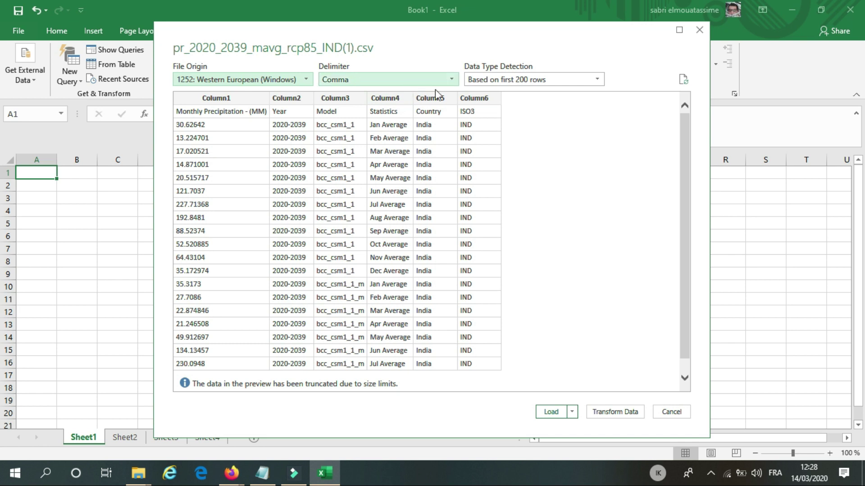
{"action": "left_click", "coordinate": [552, 412]}
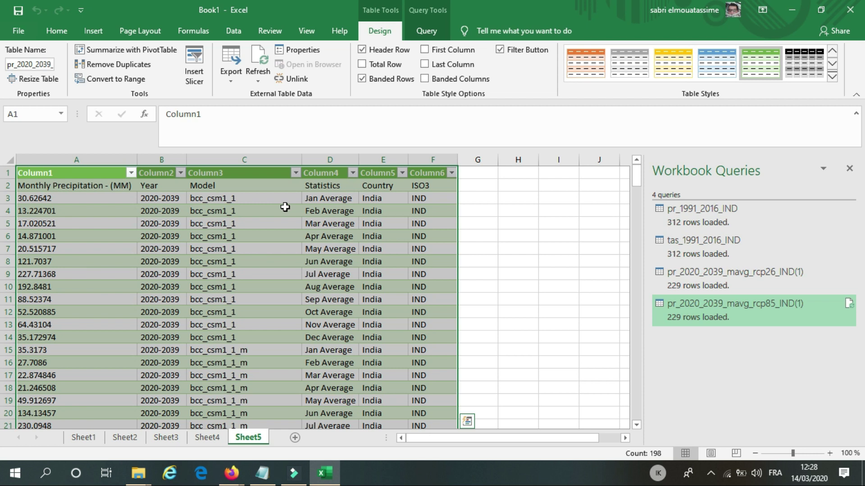
- Compare the Jan Average precipitation row of bcc_csm1_1 between the RCP 8.5 table on Sheet5 and the RCP 2.6 table on Sheet4
{"action": "left_click", "coordinate": [10, 210]}
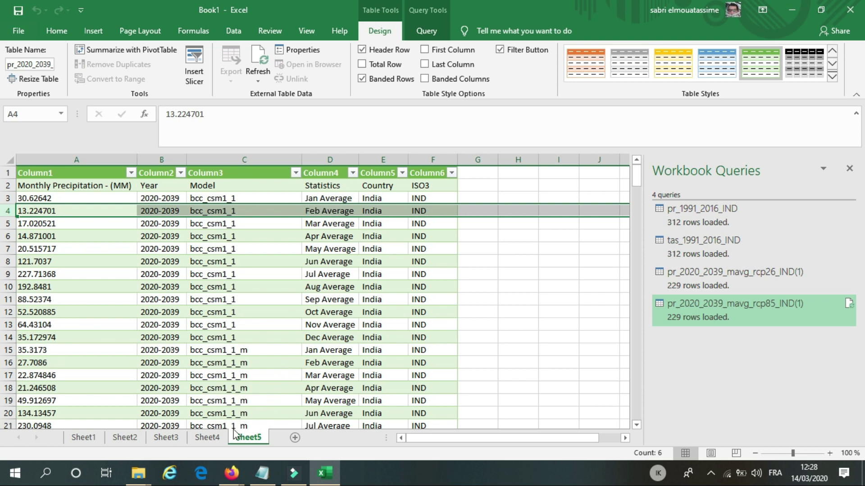
{"action": "left_click", "coordinate": [208, 437]}
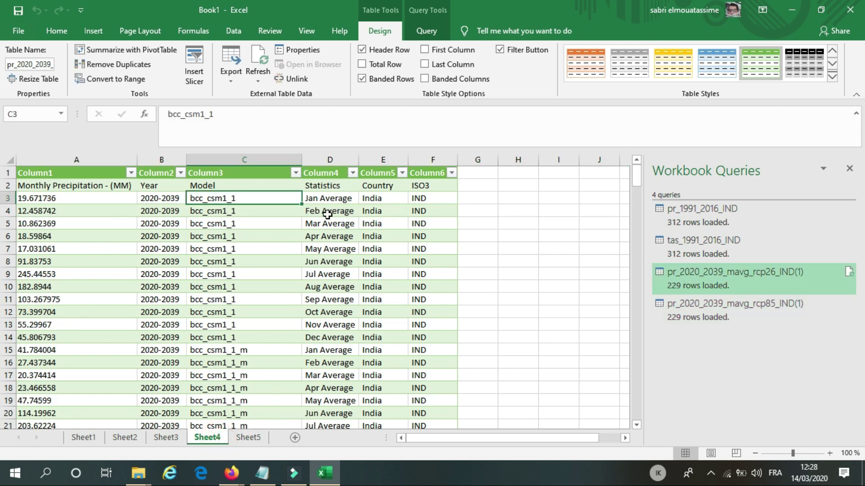
{"action": "left_click", "coordinate": [9, 198]}
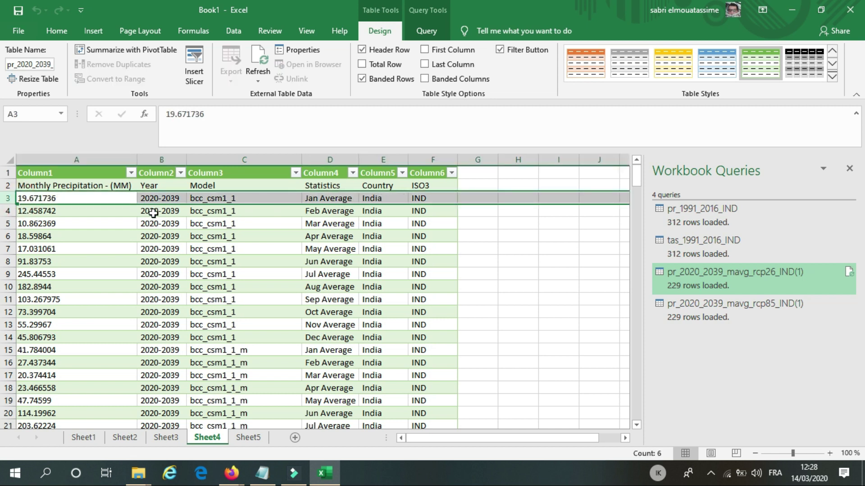
{"action": "left_click", "coordinate": [250, 437]}
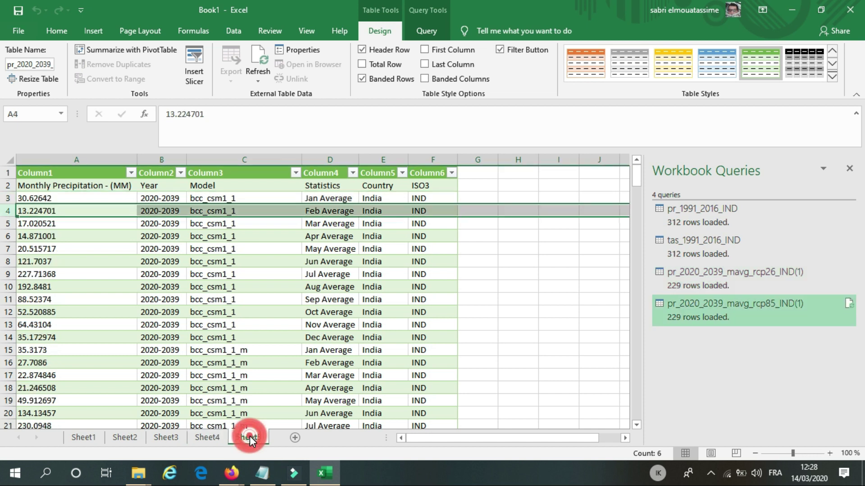
{"action": "left_click", "coordinate": [16, 197]}
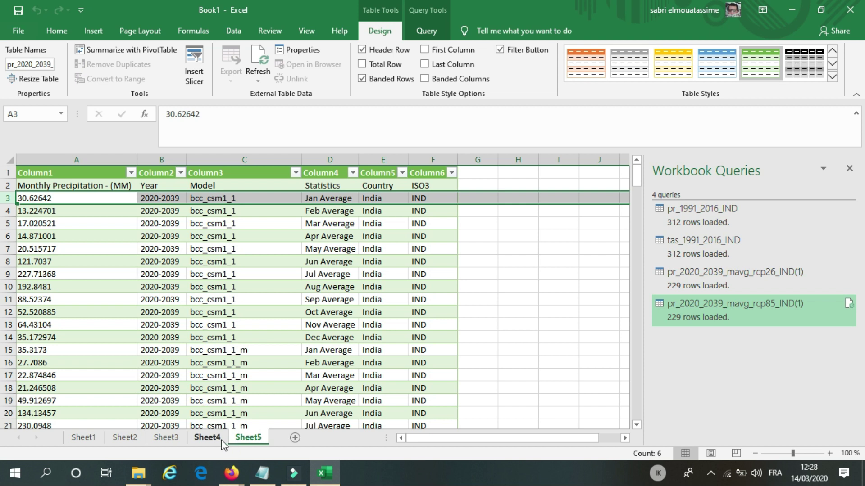
{"action": "left_click", "coordinate": [208, 438]}
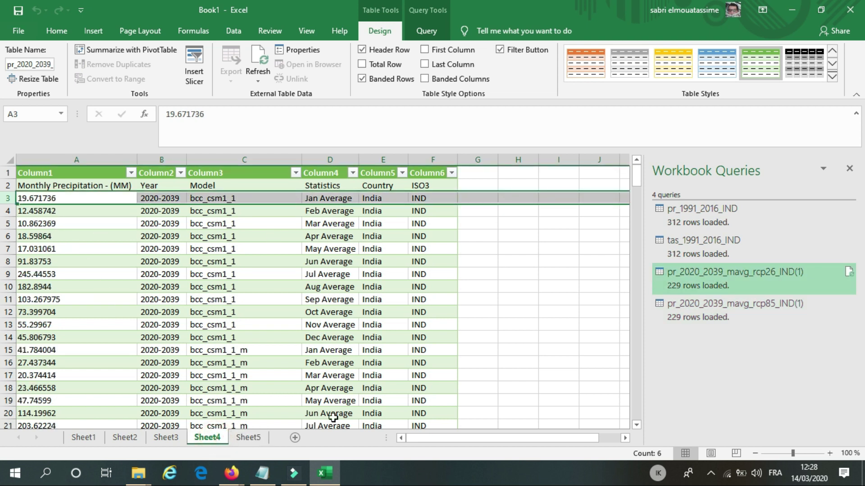
- Switch back to the climate portal in Firefox and choose Monthly Temperature as the projection variable
{"action": "mouse_move", "coordinate": [231, 473]}
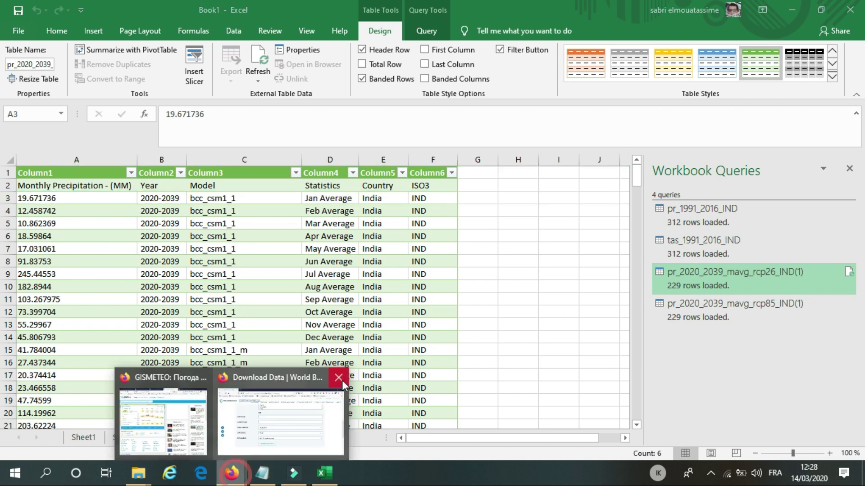
{"action": "left_click", "coordinate": [289, 419]}
{"action": "scroll", "coordinate": [383, 306], "scroll_direction": "up", "scroll_amount": 10}
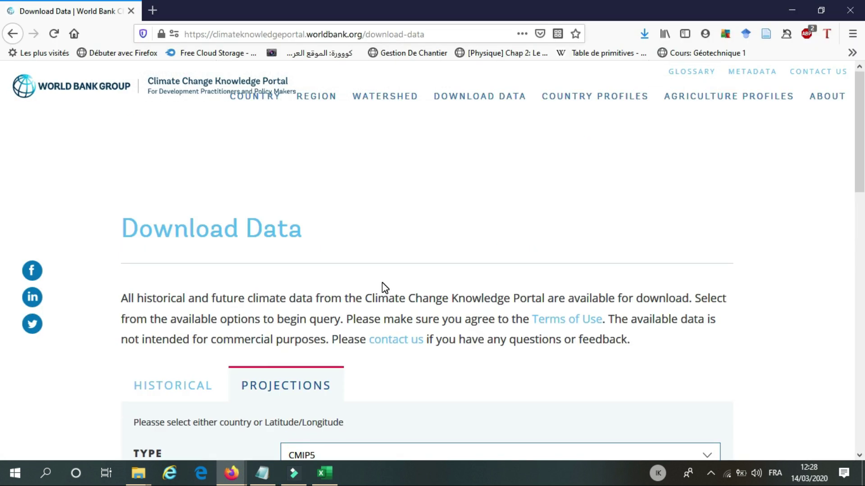
{"action": "scroll", "coordinate": [382, 290], "scroll_direction": "down", "scroll_amount": 4}
{"action": "left_click", "coordinate": [354, 292]}
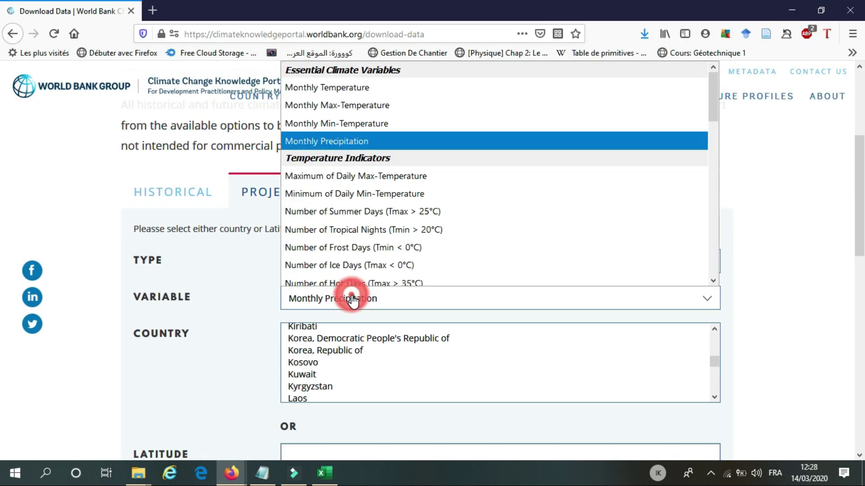
{"action": "scroll", "coordinate": [369, 240], "scroll_direction": "down", "scroll_amount": 1}
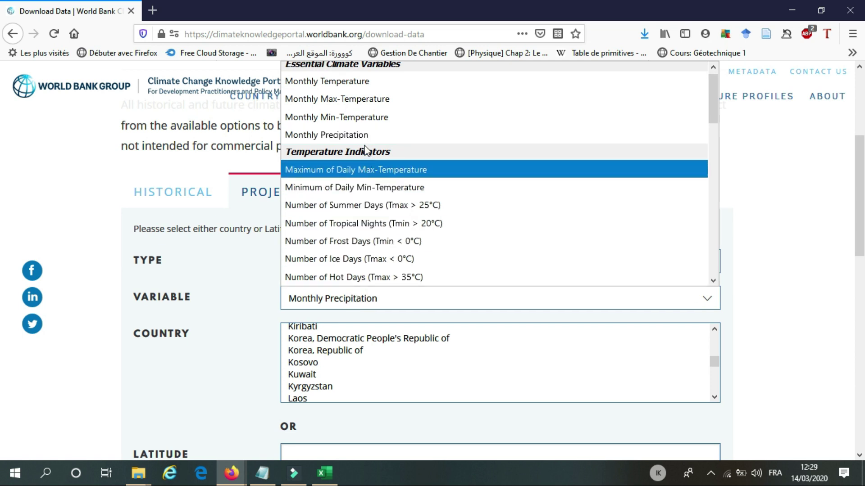
{"action": "left_click", "coordinate": [343, 86]}
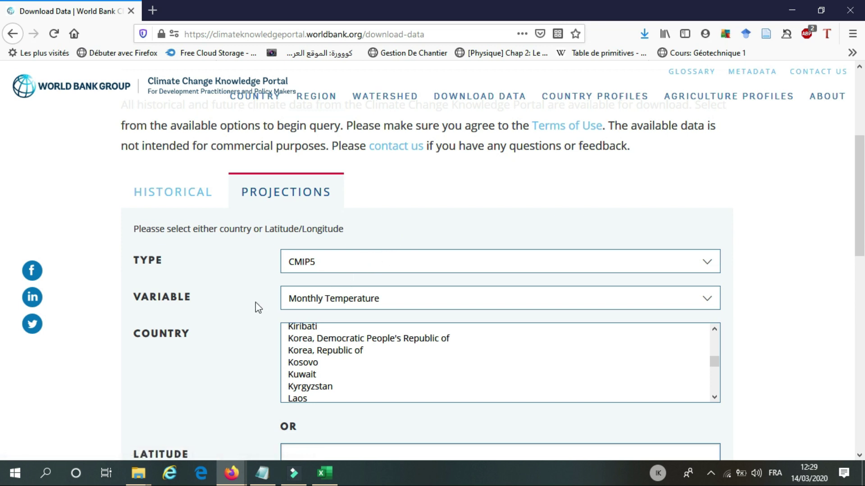
- Choose the RCP 2.6 (Low emission) scenario for the temperature data, download it and save the CSV file
{"action": "scroll", "coordinate": [255, 305], "scroll_direction": "down", "scroll_amount": 4}
{"action": "scroll", "coordinate": [255, 305], "scroll_direction": "down", "scroll_amount": 2}
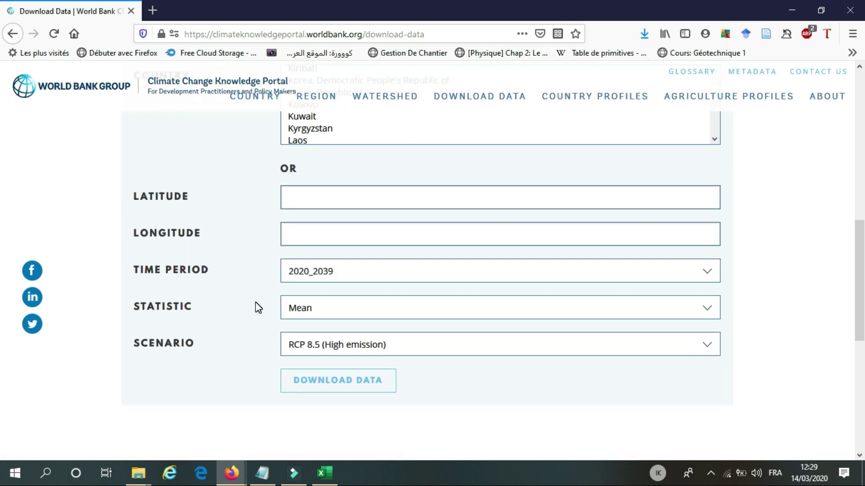
{"action": "left_click", "coordinate": [396, 349]}
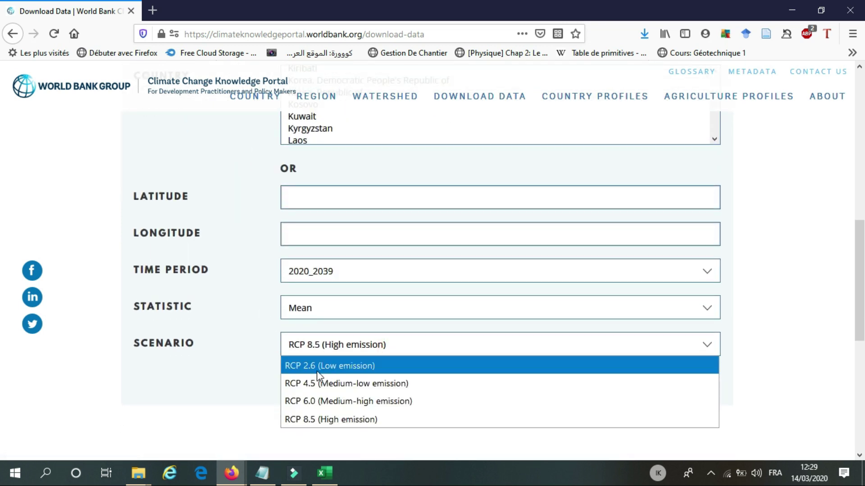
{"action": "left_click", "coordinate": [338, 371]}
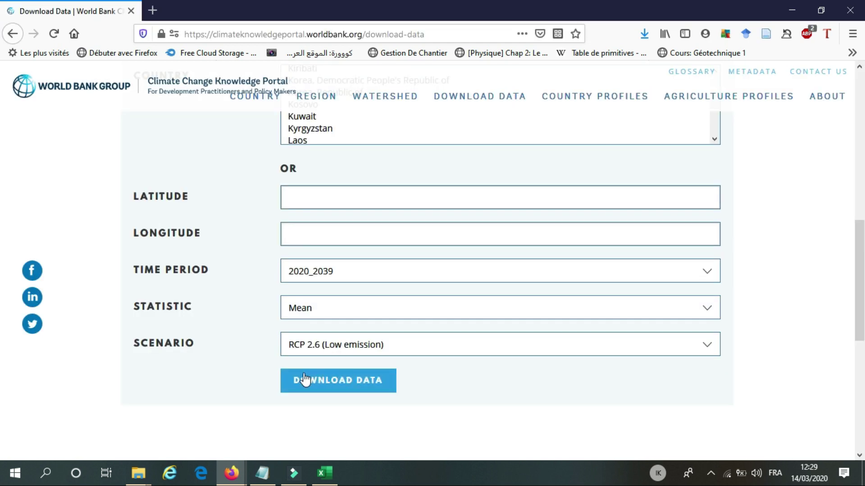
{"action": "left_click", "coordinate": [341, 380]}
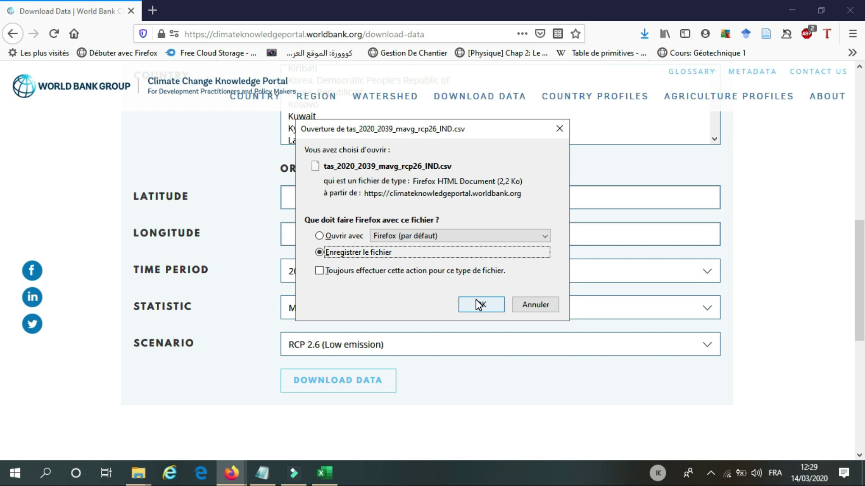
{"action": "left_click", "coordinate": [479, 305]}
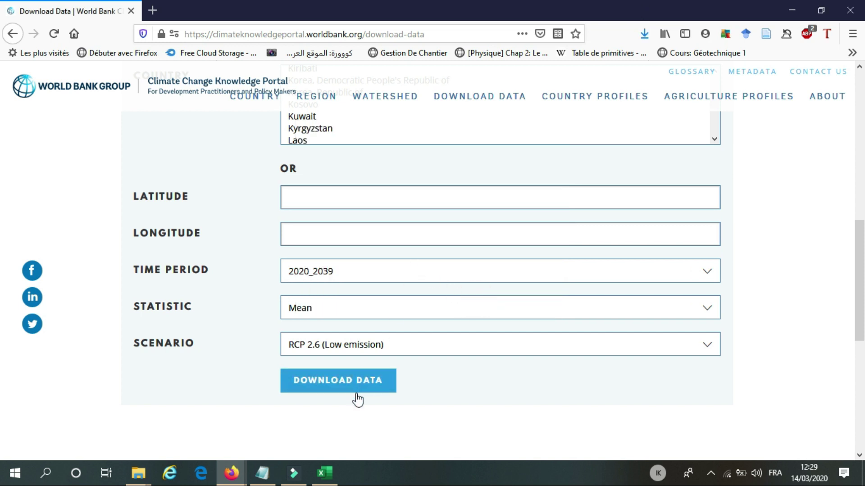
- Switch to Excel and, from Sheet1, load tas_2020_2039_mavg_rcp26_IND.csv with a new CSV query
{"action": "left_click", "coordinate": [325, 481]}
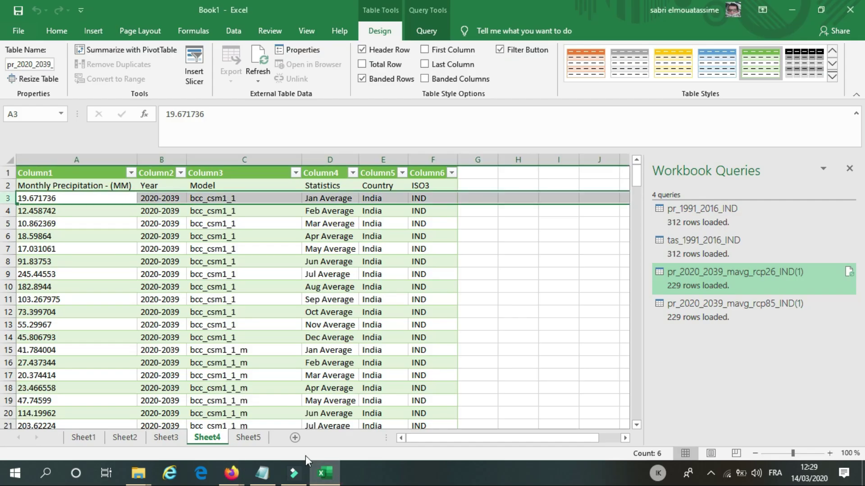
{"action": "left_click", "coordinate": [84, 437]}
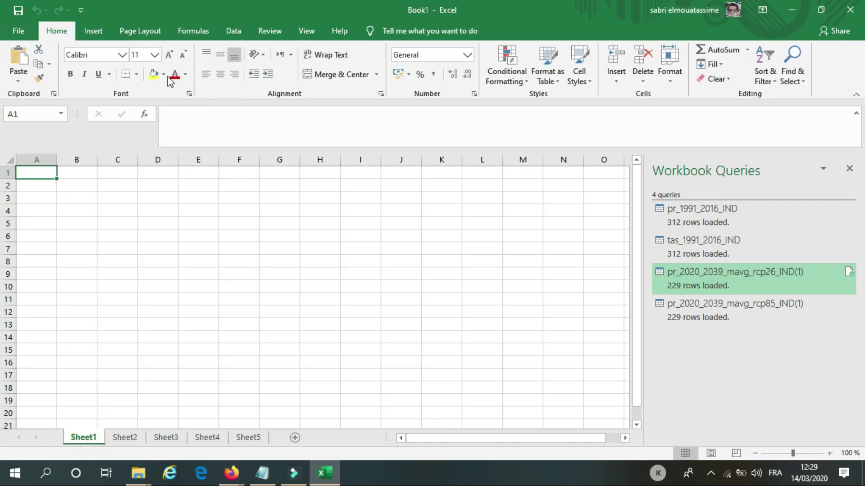
{"action": "left_click", "coordinate": [230, 30]}
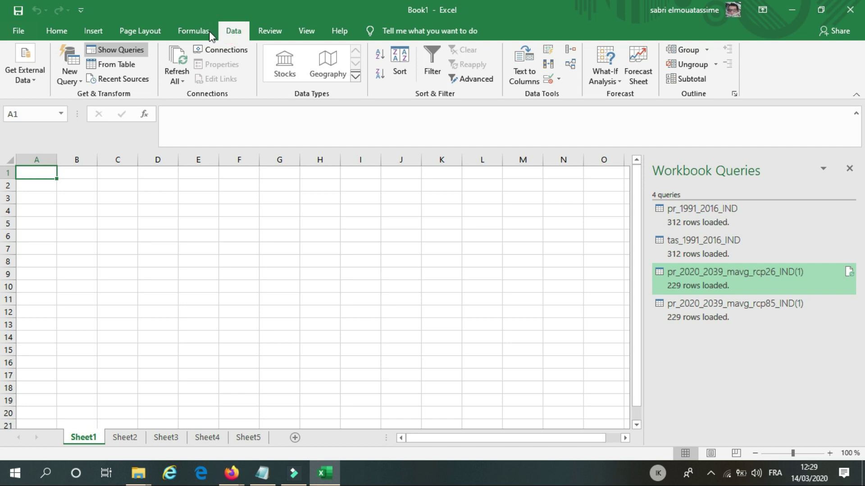
{"action": "left_click", "coordinate": [82, 82]}
{"action": "mouse_move", "coordinate": [158, 101]}
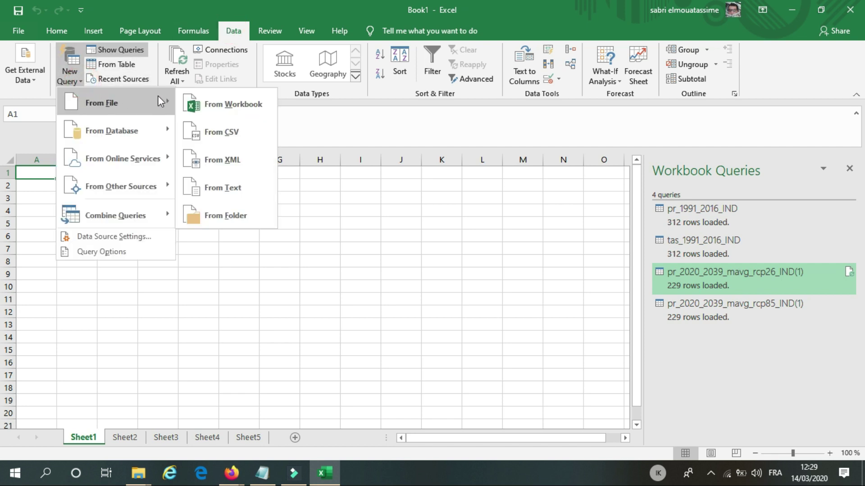
{"action": "left_click", "coordinate": [236, 131]}
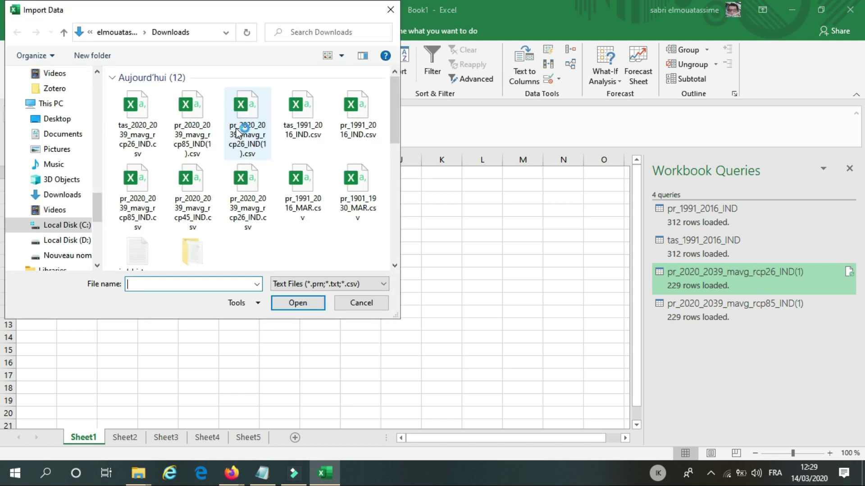
{"action": "left_click", "coordinate": [149, 124]}
{"action": "left_click", "coordinate": [288, 303]}
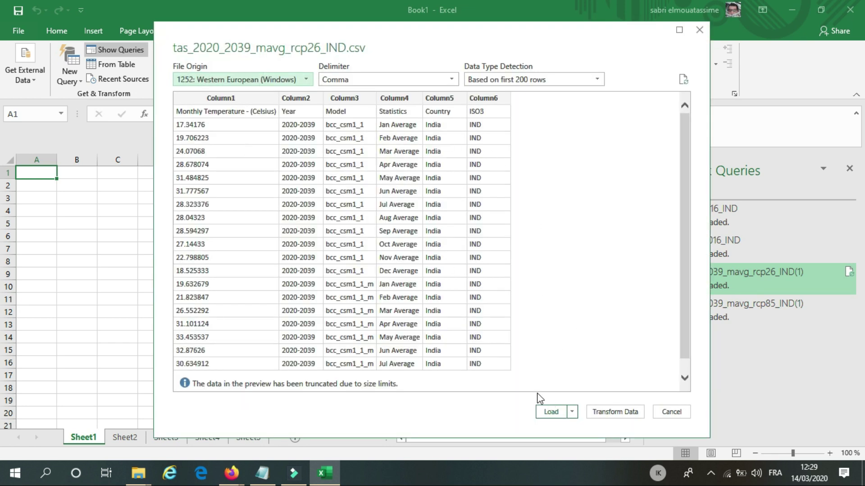
{"action": "left_click", "coordinate": [551, 413]}
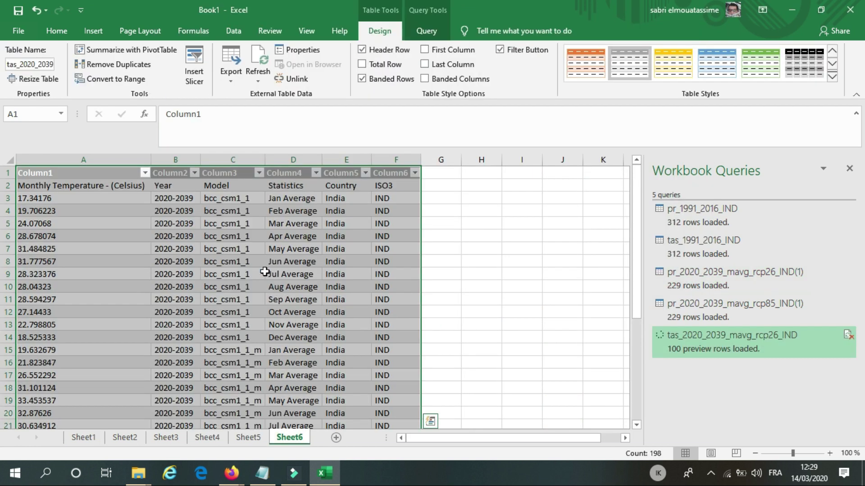
{"action": "left_click", "coordinate": [508, 241]}
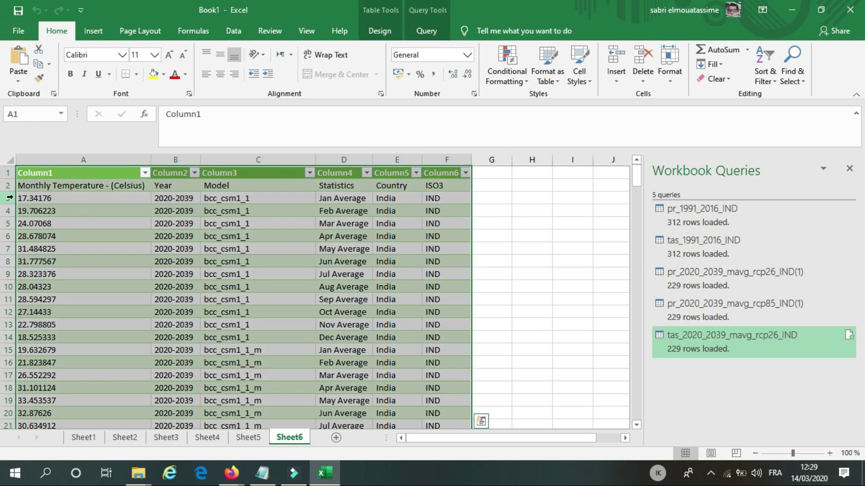
{"action": "left_click", "coordinate": [526, 236]}
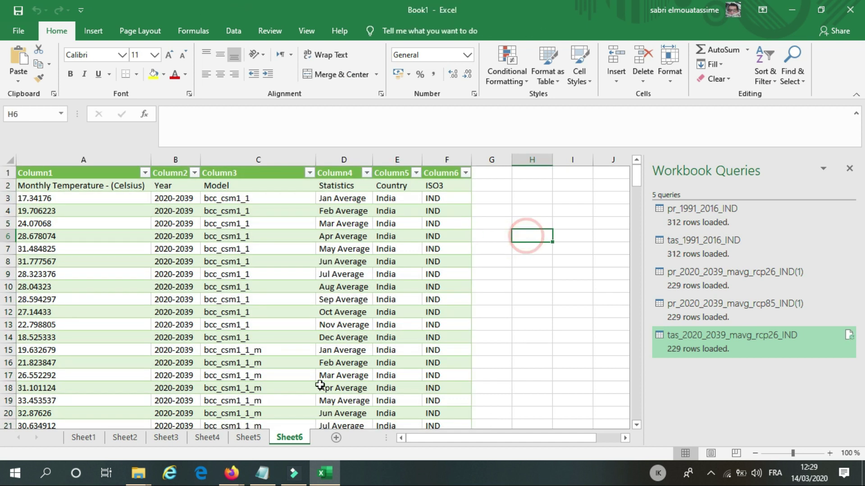
- Switch back to the climate portal in Firefox and review the available projection variables, keeping Monthly Temperature
{"action": "mouse_move", "coordinate": [231, 473]}
{"action": "left_click", "coordinate": [277, 409]}
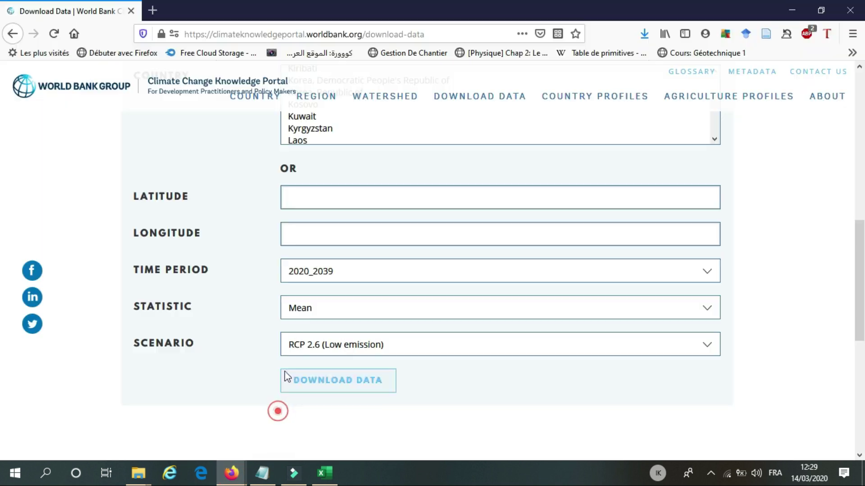
{"action": "scroll", "coordinate": [361, 197], "scroll_direction": "up", "scroll_amount": 6}
{"action": "scroll", "coordinate": [362, 196], "scroll_direction": "down", "scroll_amount": 3}
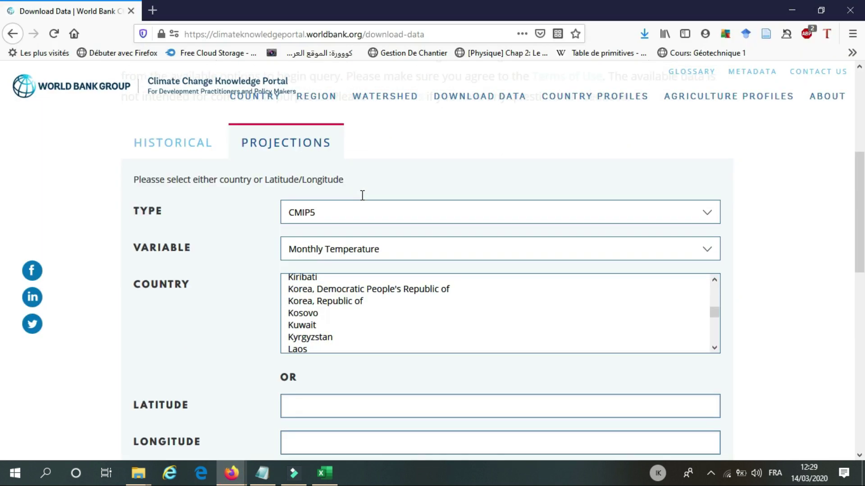
{"action": "left_click", "coordinate": [371, 235]}
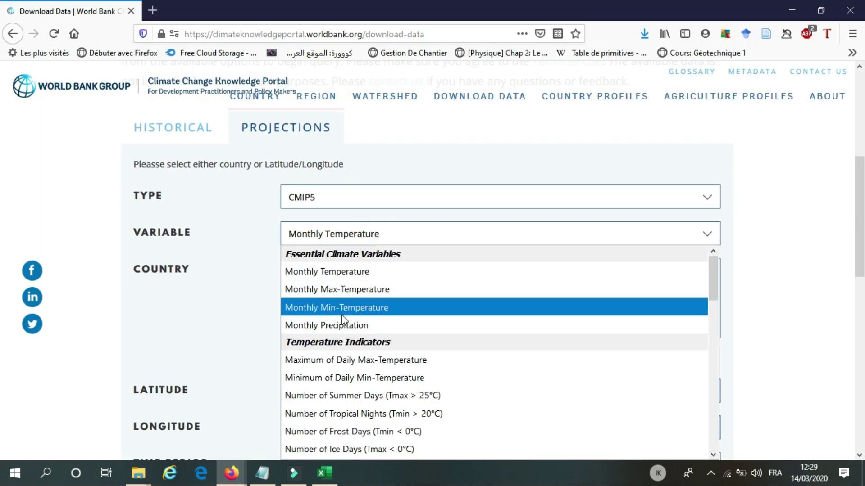
{"action": "left_click", "coordinate": [393, 182]}
{"action": "scroll", "coordinate": [381, 290], "scroll_direction": "down", "scroll_amount": 5}
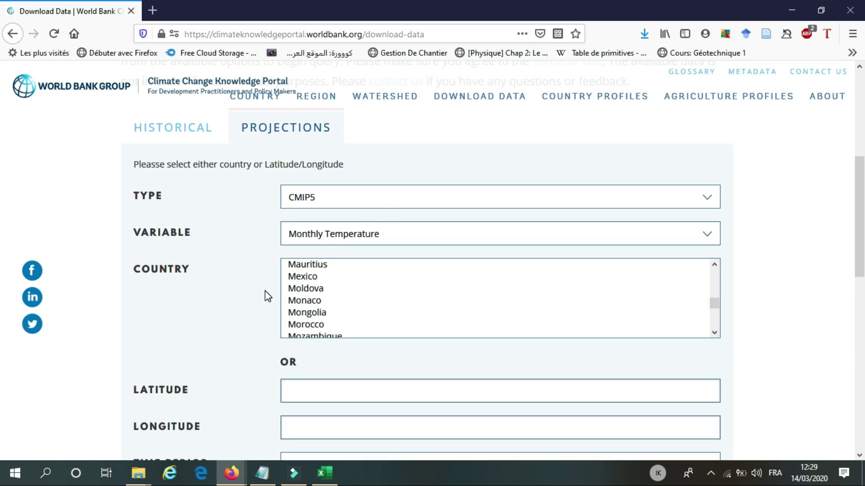
- Choose the RCP 8.5 (High emission) scenario for the temperature data, download it and save the CSV file
{"action": "scroll", "coordinate": [266, 294], "scroll_direction": "down", "scroll_amount": 7}
{"action": "left_click", "coordinate": [326, 230]}
{"action": "left_click", "coordinate": [336, 236]}
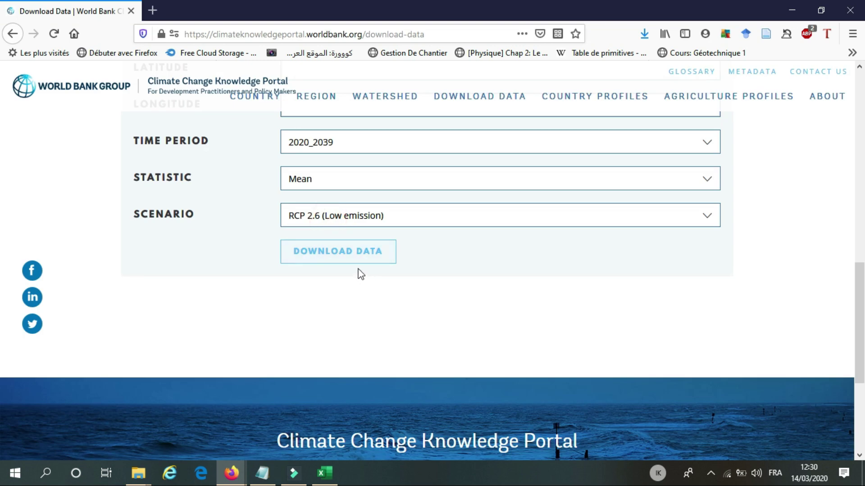
{"action": "left_click", "coordinate": [353, 225]}
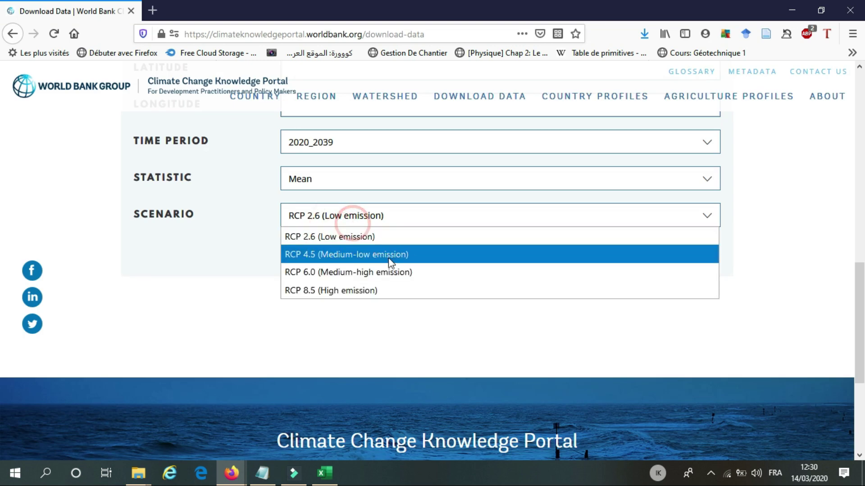
{"action": "left_click", "coordinate": [340, 291]}
{"action": "left_click", "coordinate": [337, 253]}
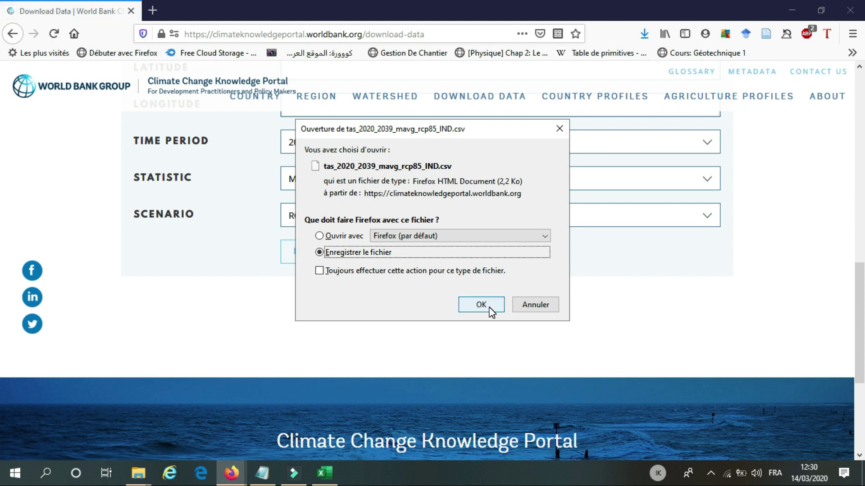
{"action": "left_click", "coordinate": [489, 305]}
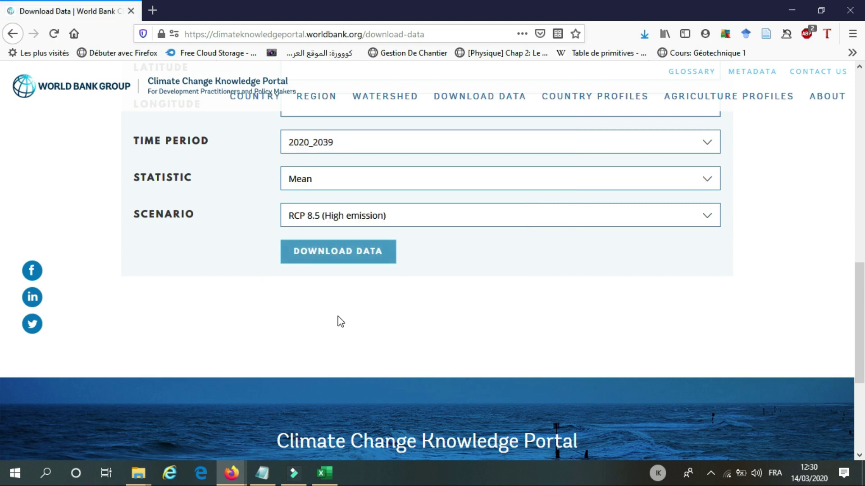
- Switch to Excel and, from Sheet1, load tas_2020_2039_mavg_rcp85_IND.csv with a new CSV query
{"action": "left_click", "coordinate": [327, 471]}
{"action": "left_click", "coordinate": [84, 437]}
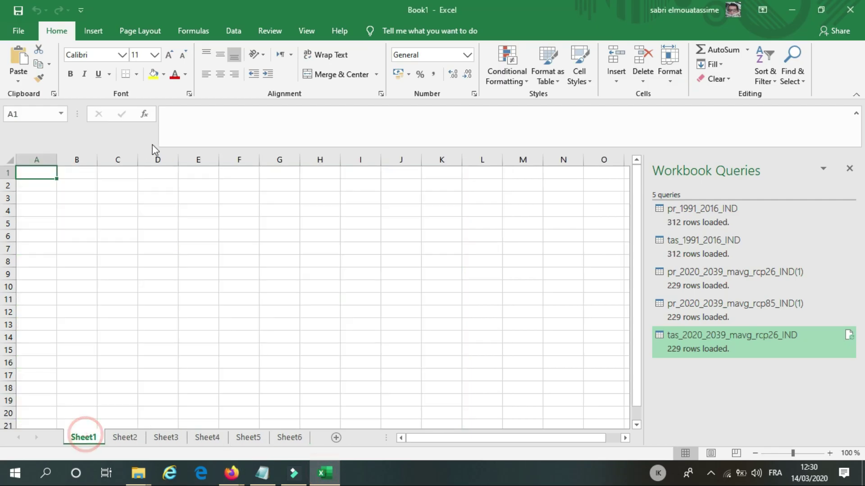
{"action": "left_click", "coordinate": [232, 31]}
{"action": "left_click", "coordinate": [79, 86]}
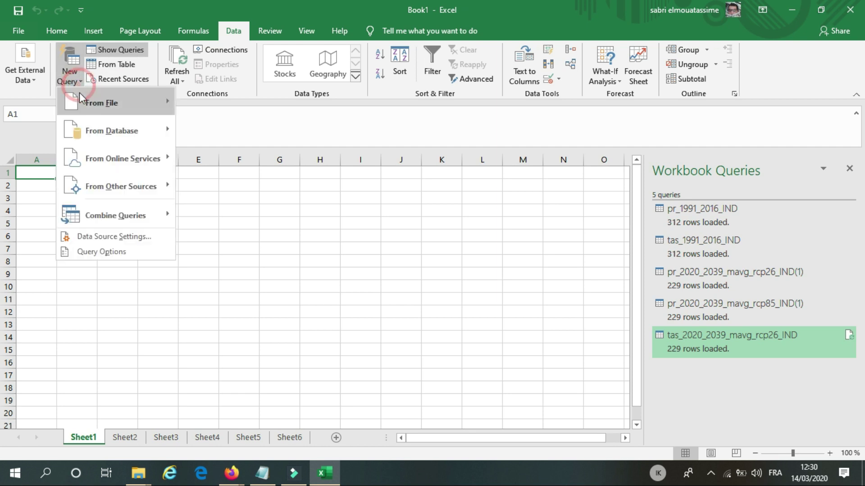
{"action": "mouse_move", "coordinate": [140, 104]}
{"action": "left_click", "coordinate": [229, 132]}
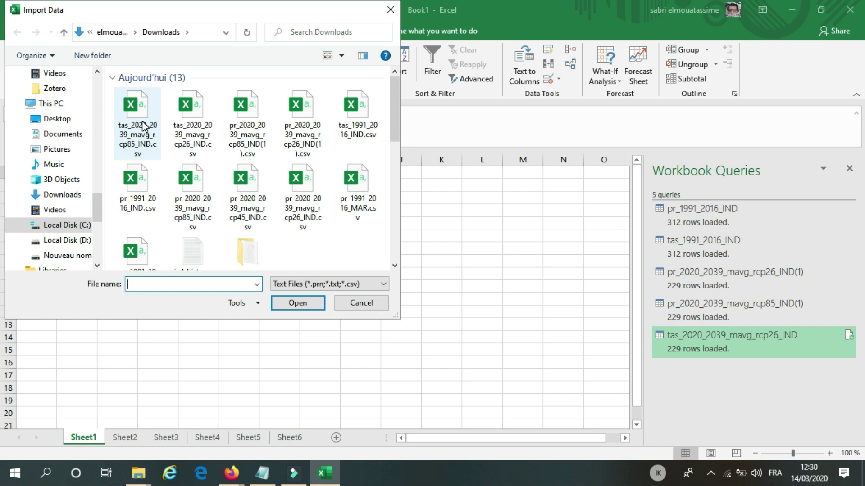
{"action": "left_click", "coordinate": [143, 127]}
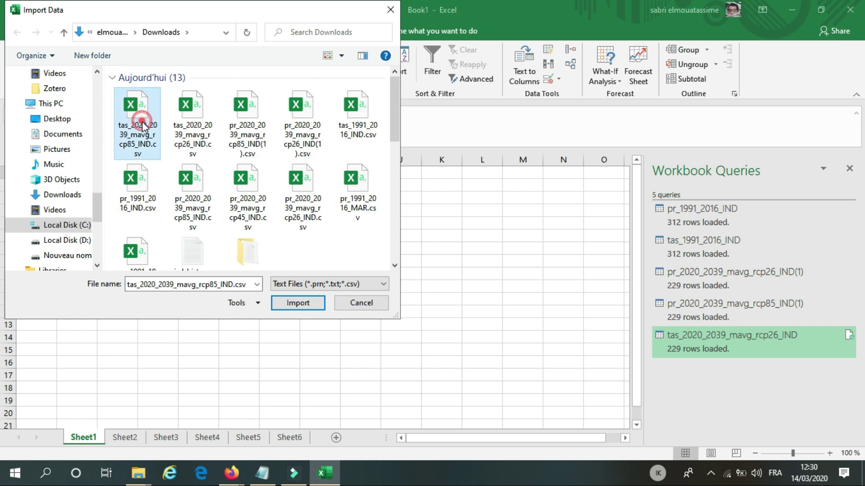
{"action": "left_click", "coordinate": [299, 304]}
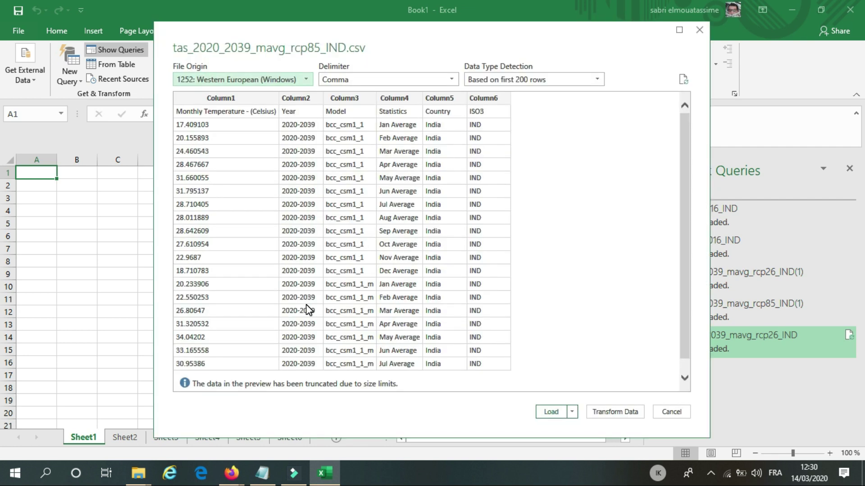
{"action": "left_click", "coordinate": [551, 411]}
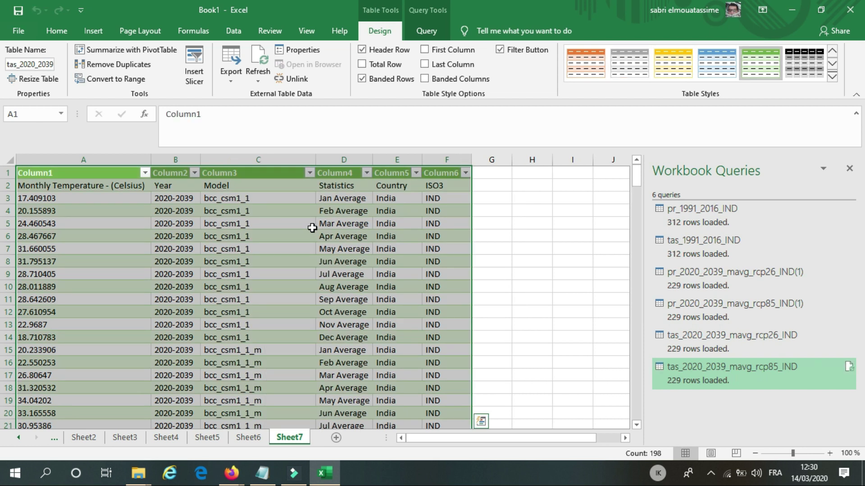
{"action": "left_click", "coordinate": [520, 222]}
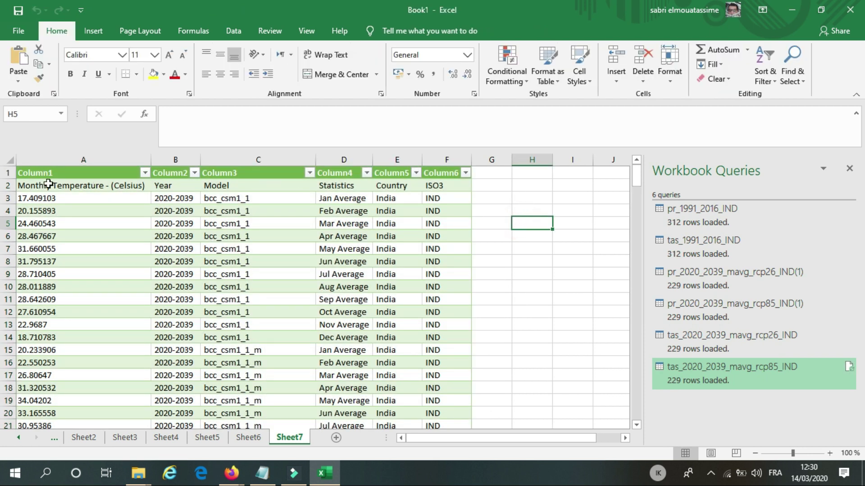
- Compare the Jan Average temperature row of bcc_csm1_1 between the RCP 8.5 table on Sheet7 and the RCP 2.6 table on Sheet6
{"action": "left_click", "coordinate": [6, 199]}
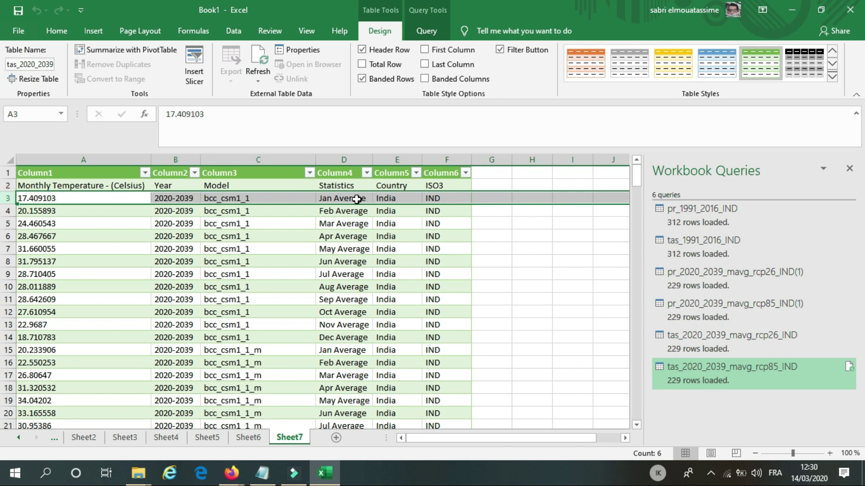
{"action": "left_click", "coordinate": [248, 437]}
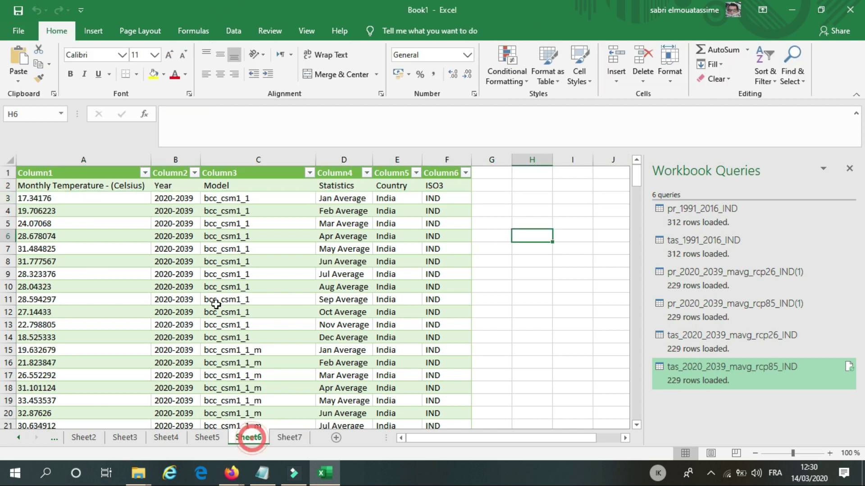
{"action": "left_click", "coordinate": [9, 197]}
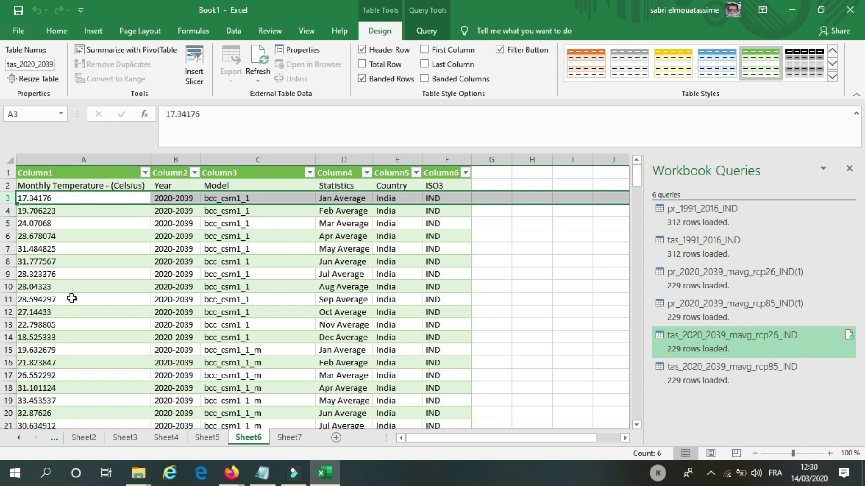
{"action": "left_click", "coordinate": [290, 437]}
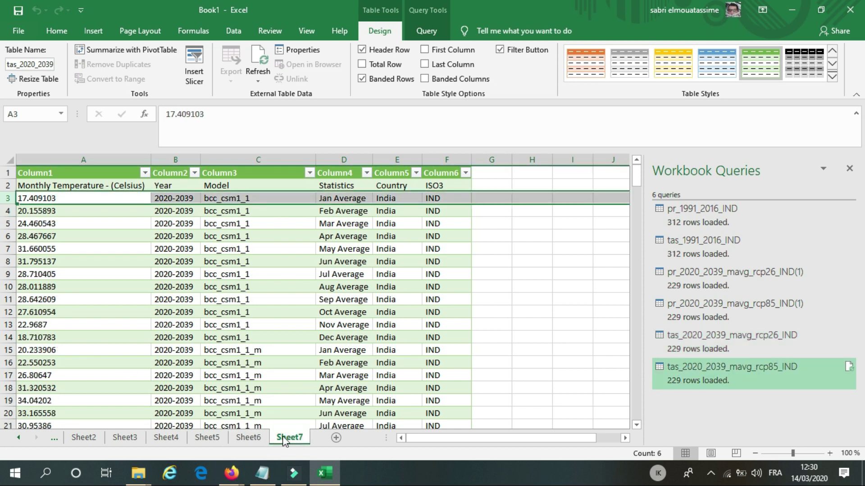
{"action": "left_click", "coordinate": [256, 439]}
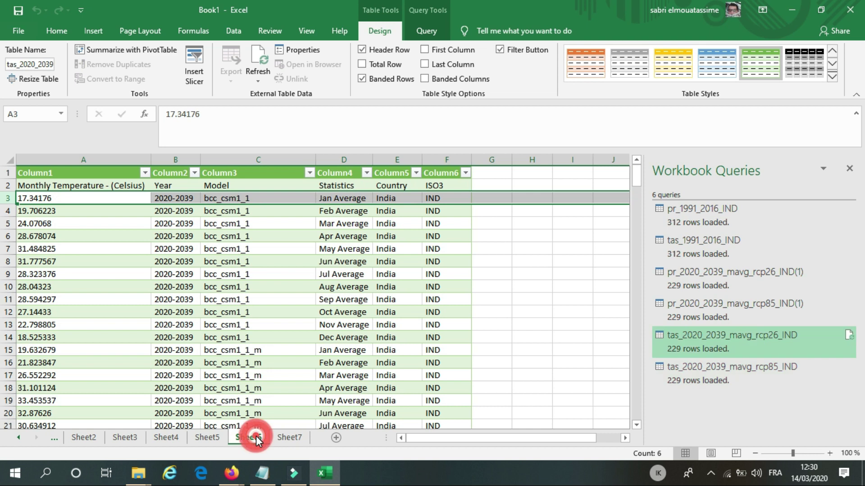
{"action": "left_click", "coordinate": [282, 436]}
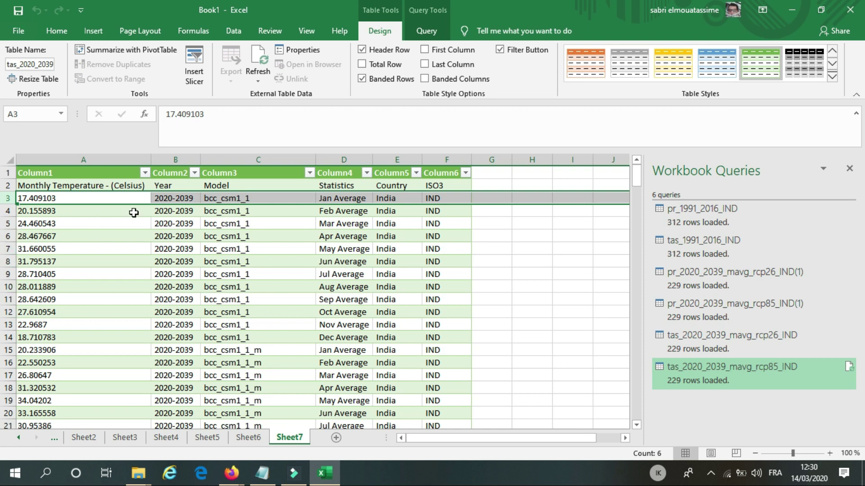
{"action": "left_click", "coordinate": [522, 272]}
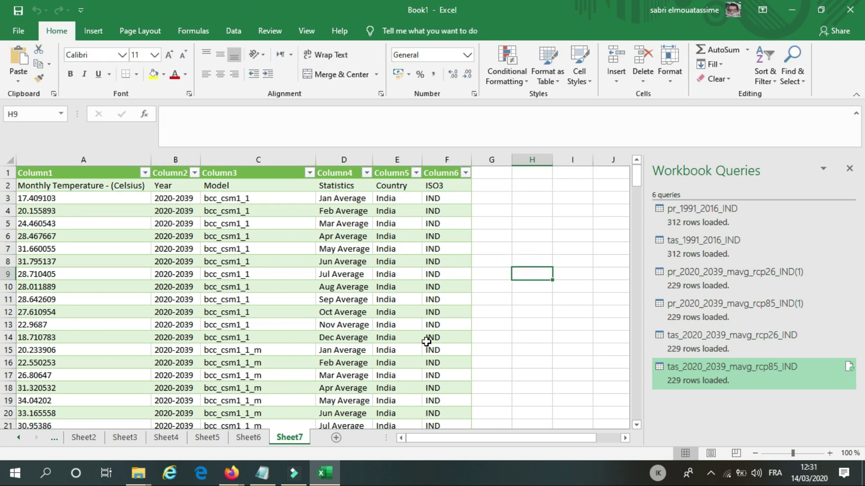
- Switch back to the climate portal in Firefox and review the projections form up to the Download Data heading
{"action": "left_click", "coordinate": [238, 479]}
{"action": "left_click", "coordinate": [279, 415]}
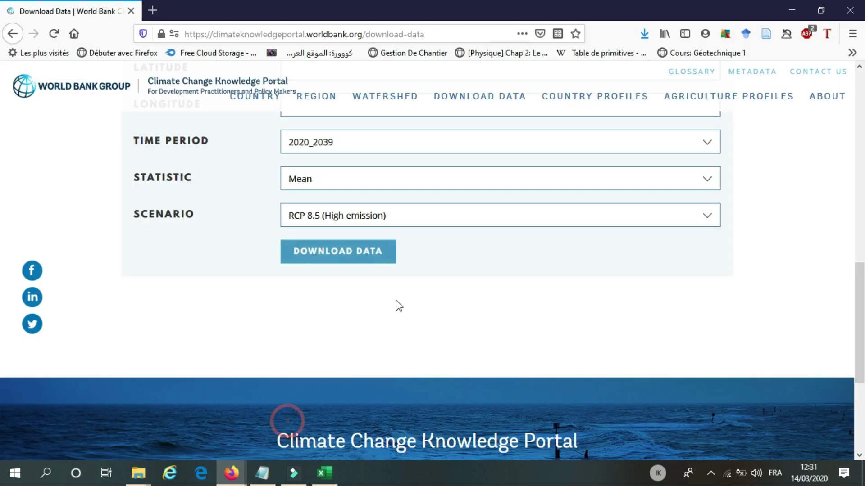
{"action": "scroll", "coordinate": [405, 279], "scroll_direction": "up", "scroll_amount": 4}
{"action": "scroll", "coordinate": [407, 267], "scroll_direction": "up", "scroll_amount": 5}
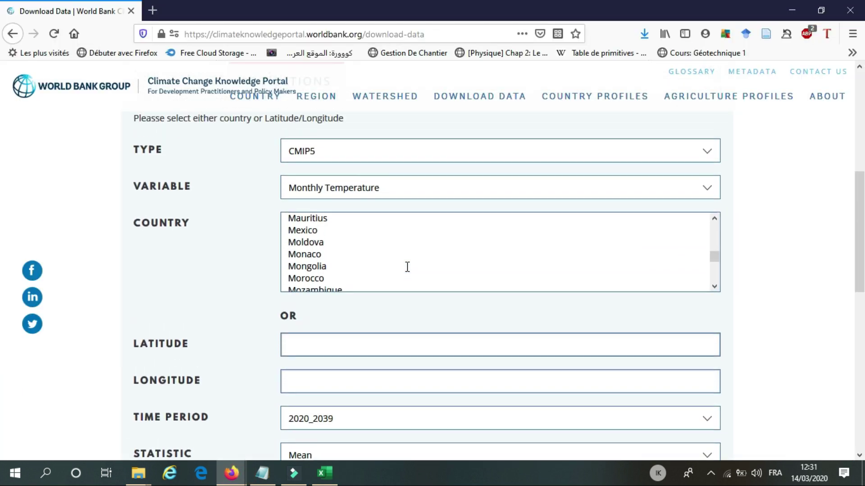
{"action": "scroll", "coordinate": [408, 272], "scroll_direction": "up", "scroll_amount": 4}
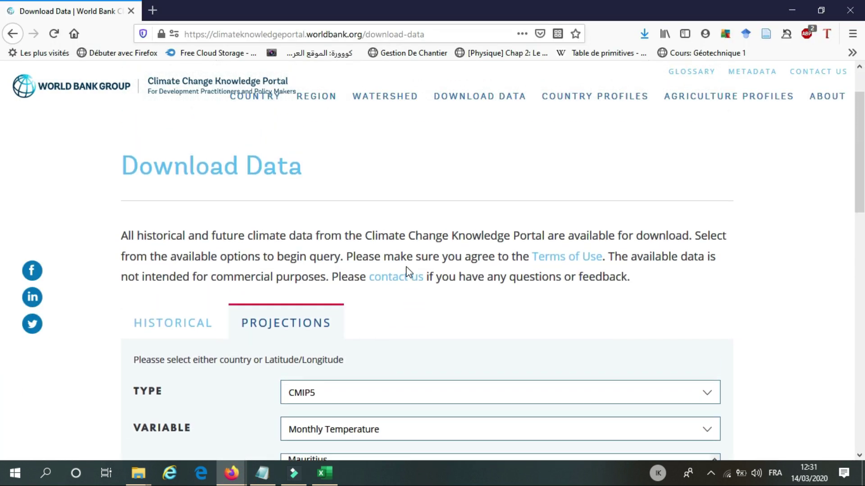